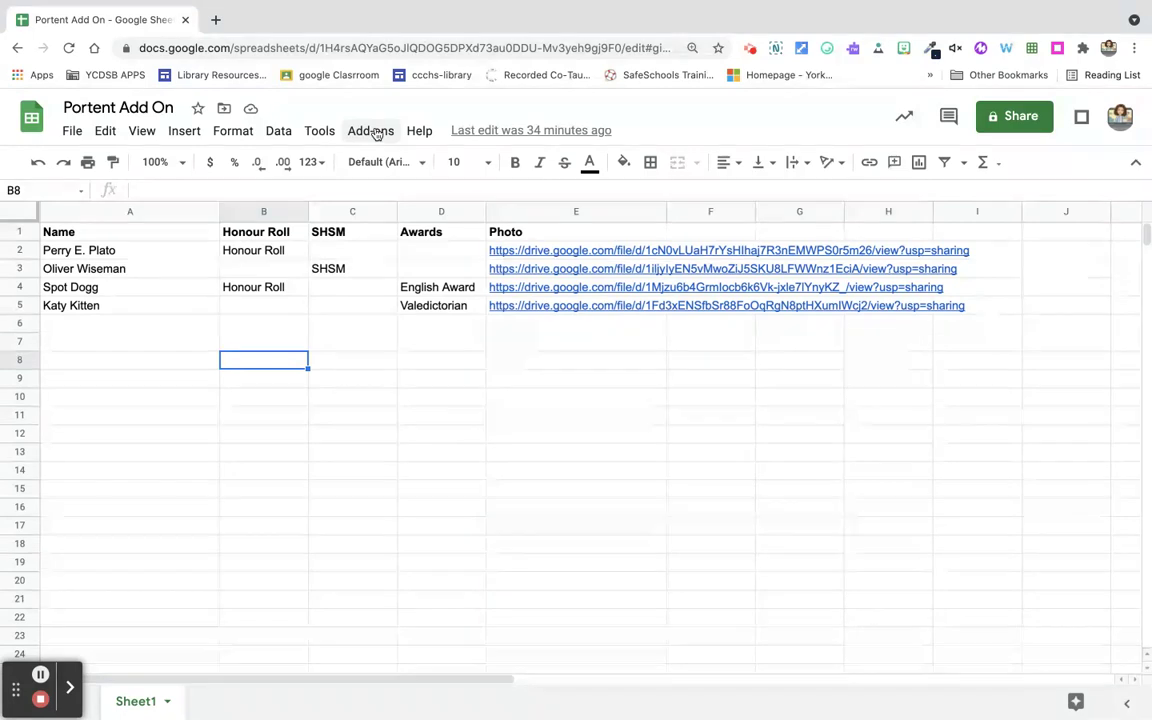
Step: Find Portant Data Merge in the add-ons marketplace and view its details
{"action": "left_click", "coordinate": [372, 131]}
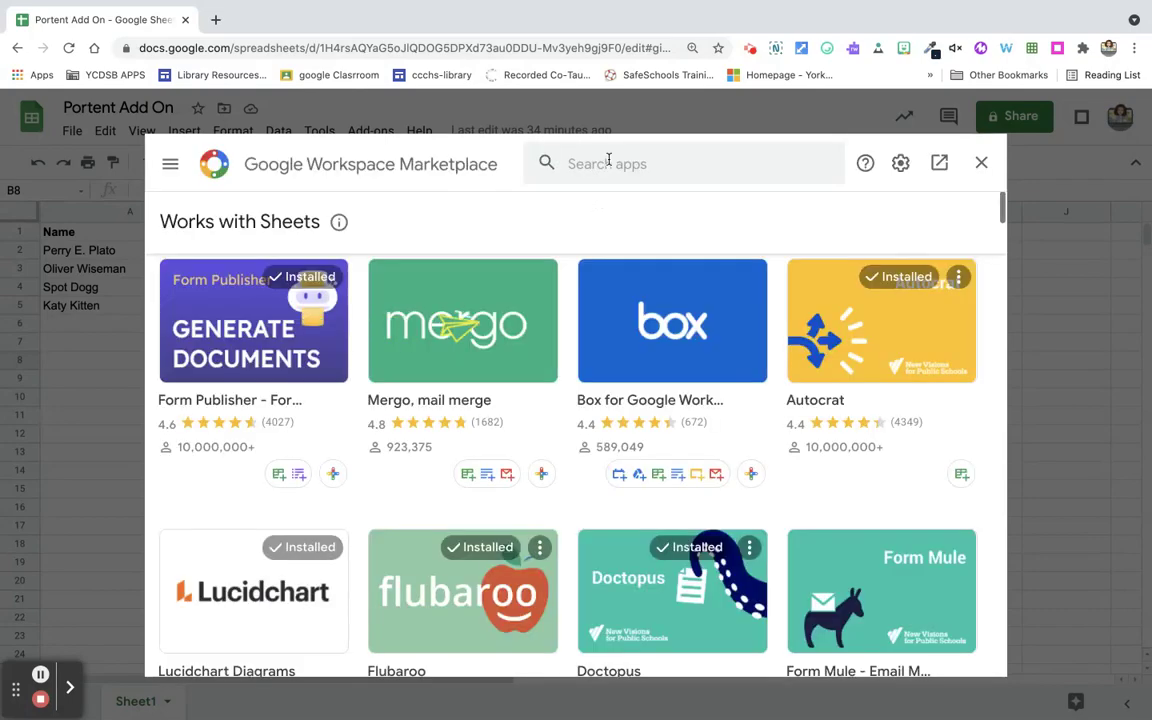
{"action": "left_click", "coordinate": [608, 163]}
{"action": "type", "text": "port"}
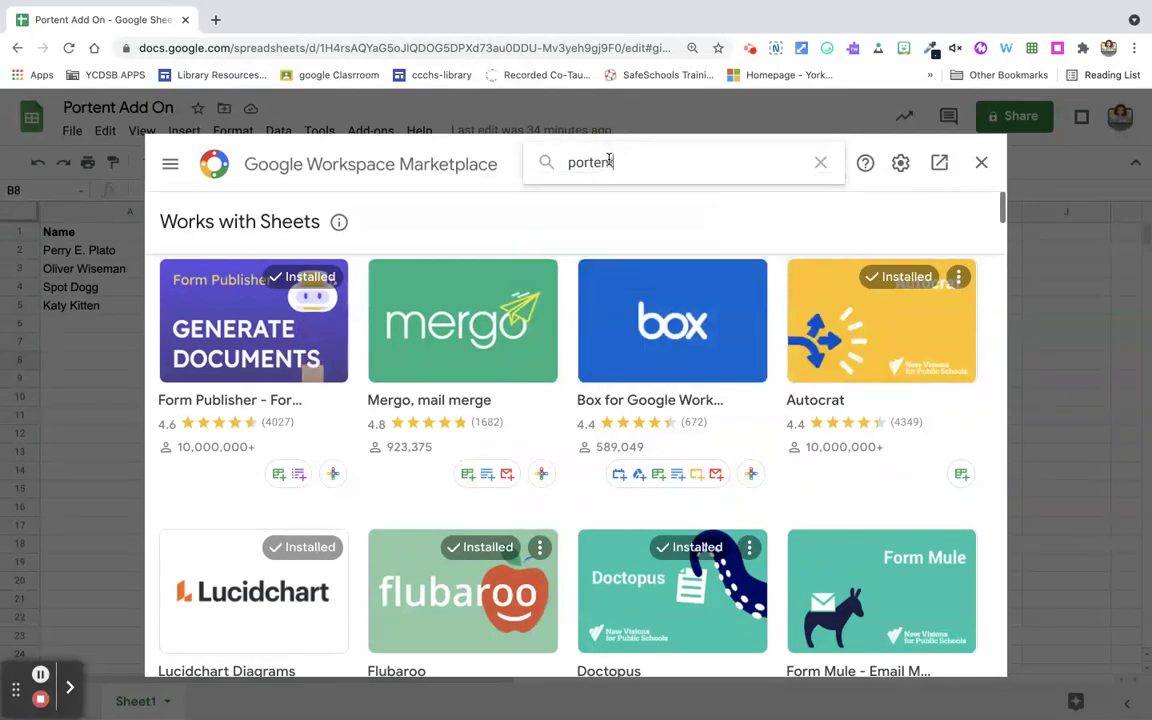
{"action": "type", "text": "ent"}
{"action": "key", "text": "Return"}
{"action": "key", "text": "BackSpace"}
{"action": "key", "text": "BackSpace"}
{"action": "key", "text": "BackSpace"}
{"action": "type", "text": "ta"}
{"action": "left_click", "coordinate": [601, 183]}
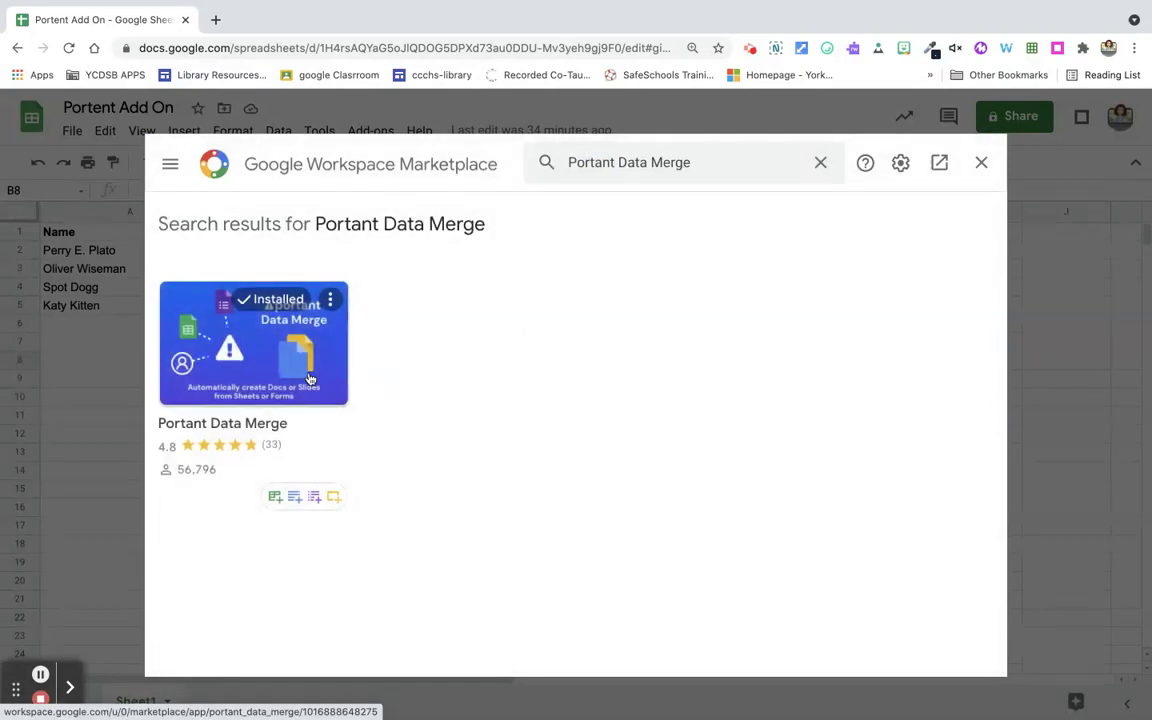
{"action": "left_click", "coordinate": [310, 379]}
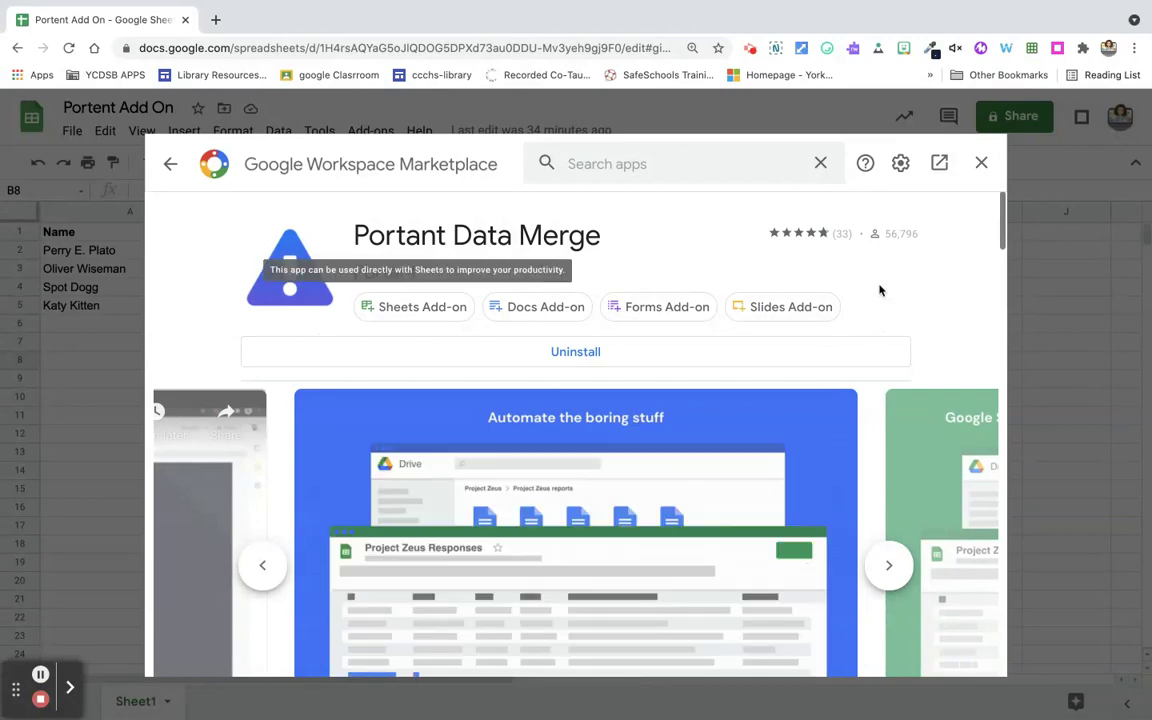
Step: Launch Portant Data Merge from installed add-ons and pick Google Slides as destination
{"action": "left_click", "coordinate": [980, 162]}
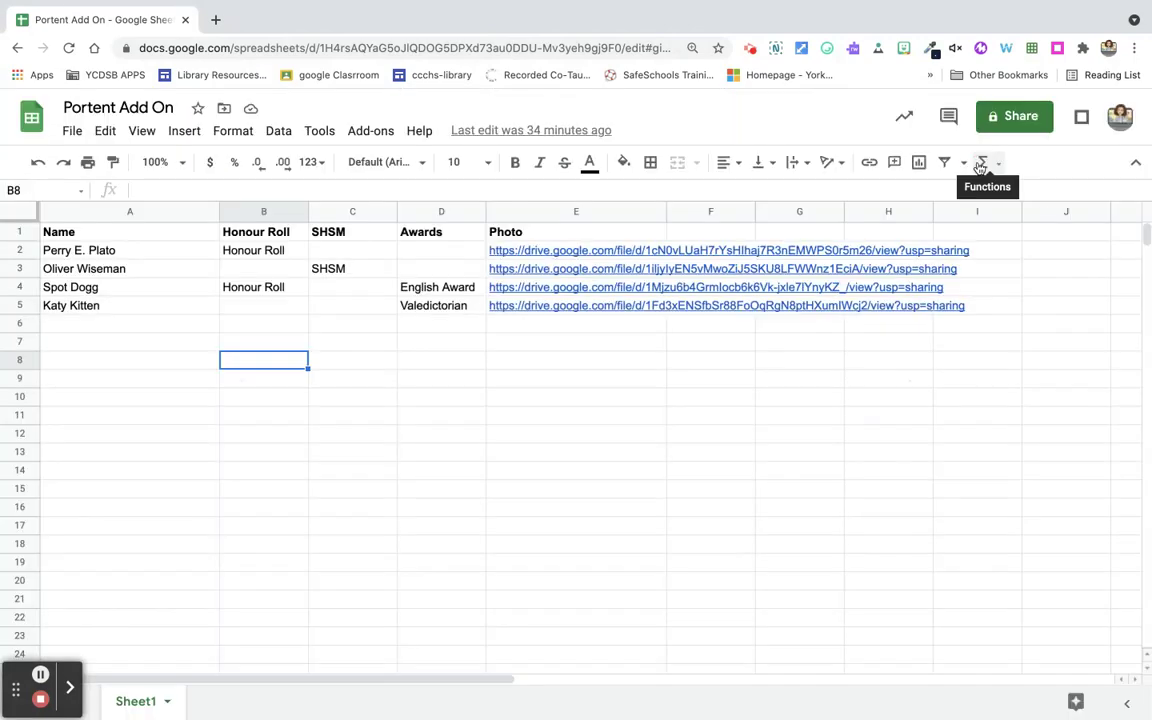
{"action": "left_click", "coordinate": [375, 131]}
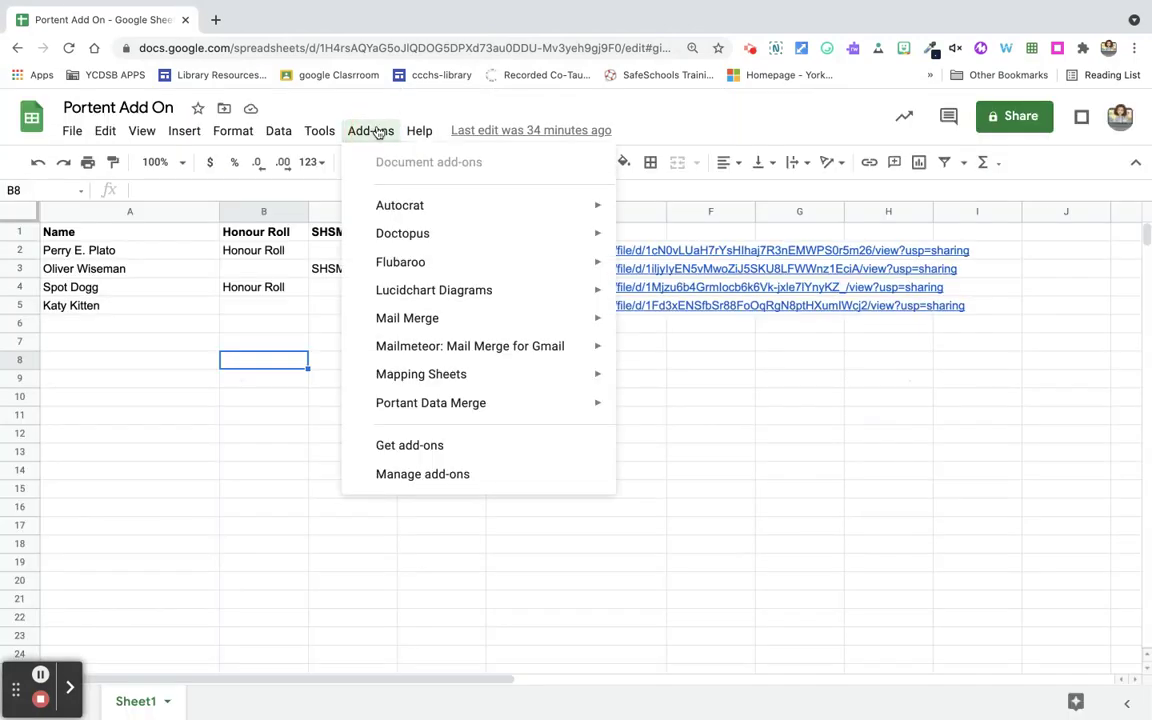
{"action": "mouse_move", "coordinate": [431, 403]}
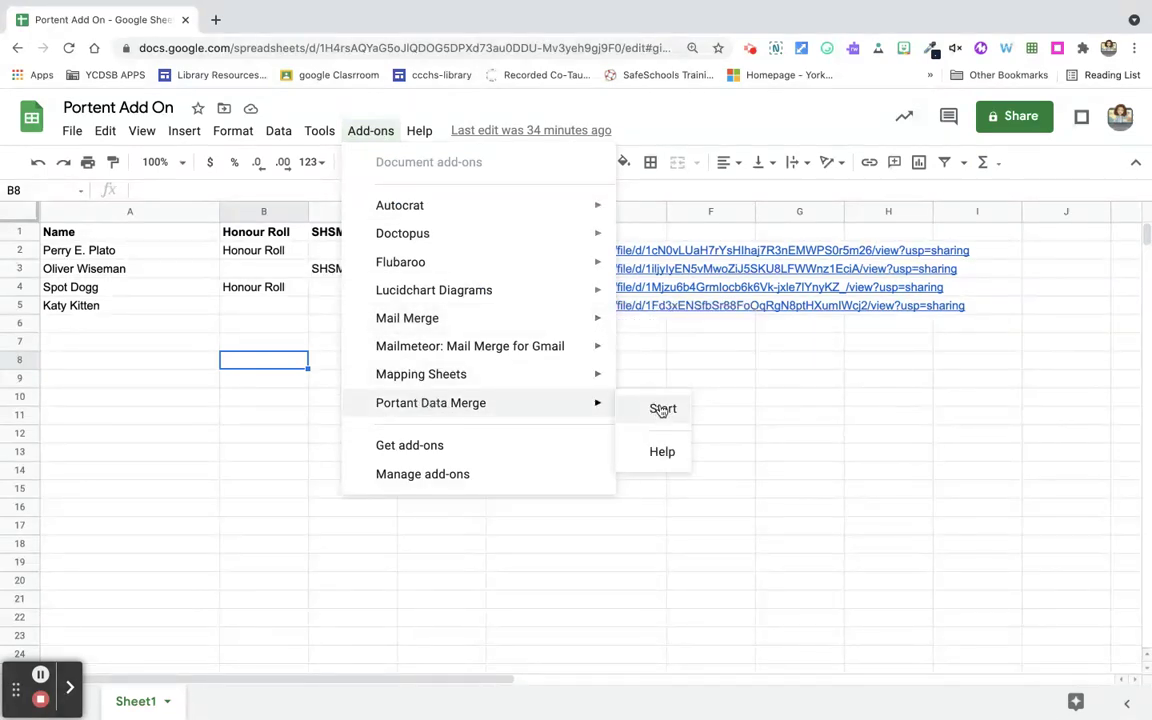
{"action": "left_click", "coordinate": [661, 410]}
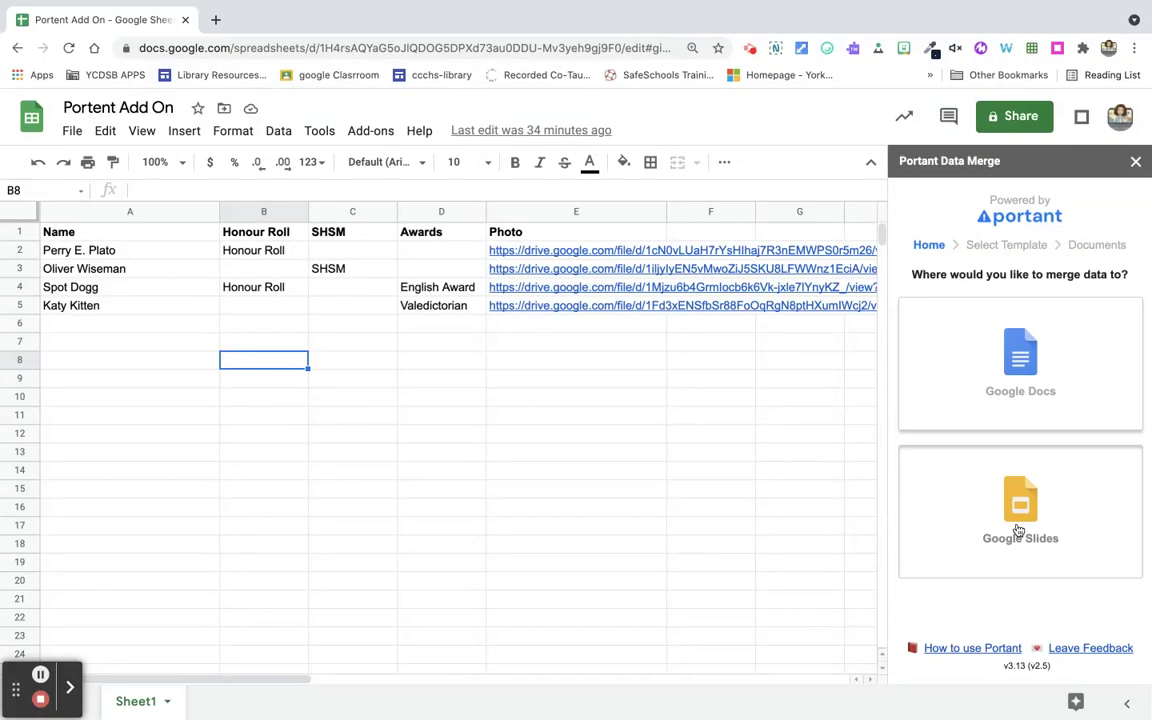
{"action": "left_click", "coordinate": [963, 585]}
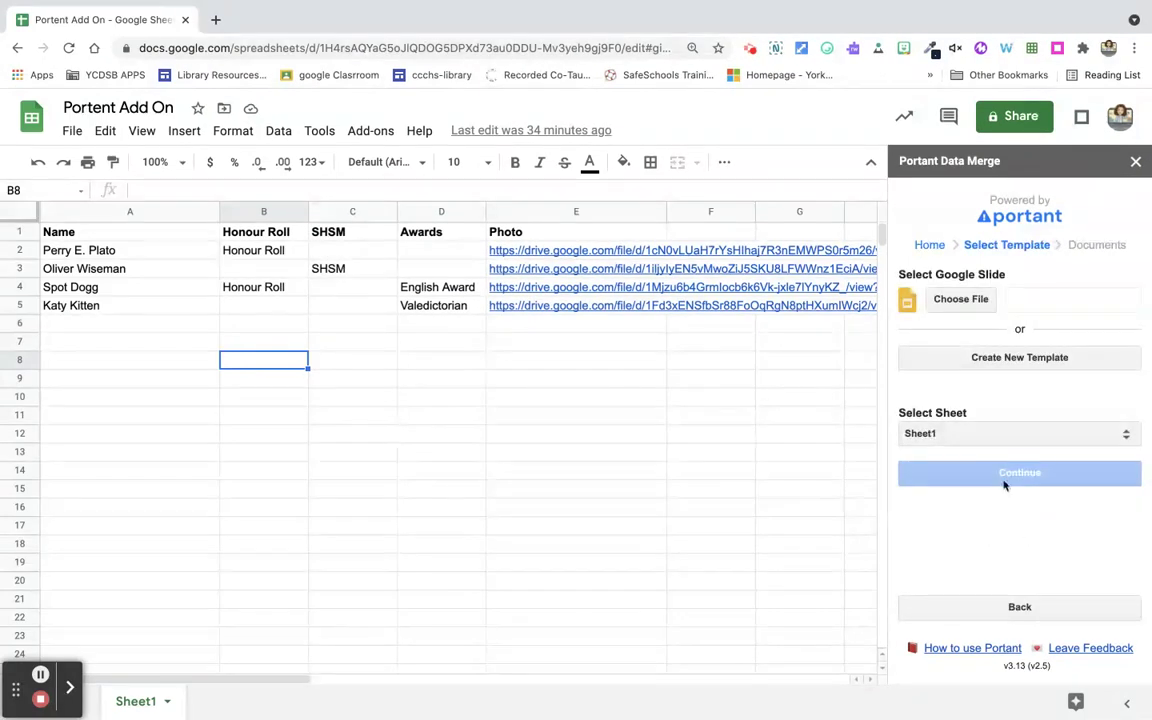
Step: Select the Grad 2021 Test Merge template with Sheet1 as the data sheet and continue
{"action": "left_click", "coordinate": [977, 302]}
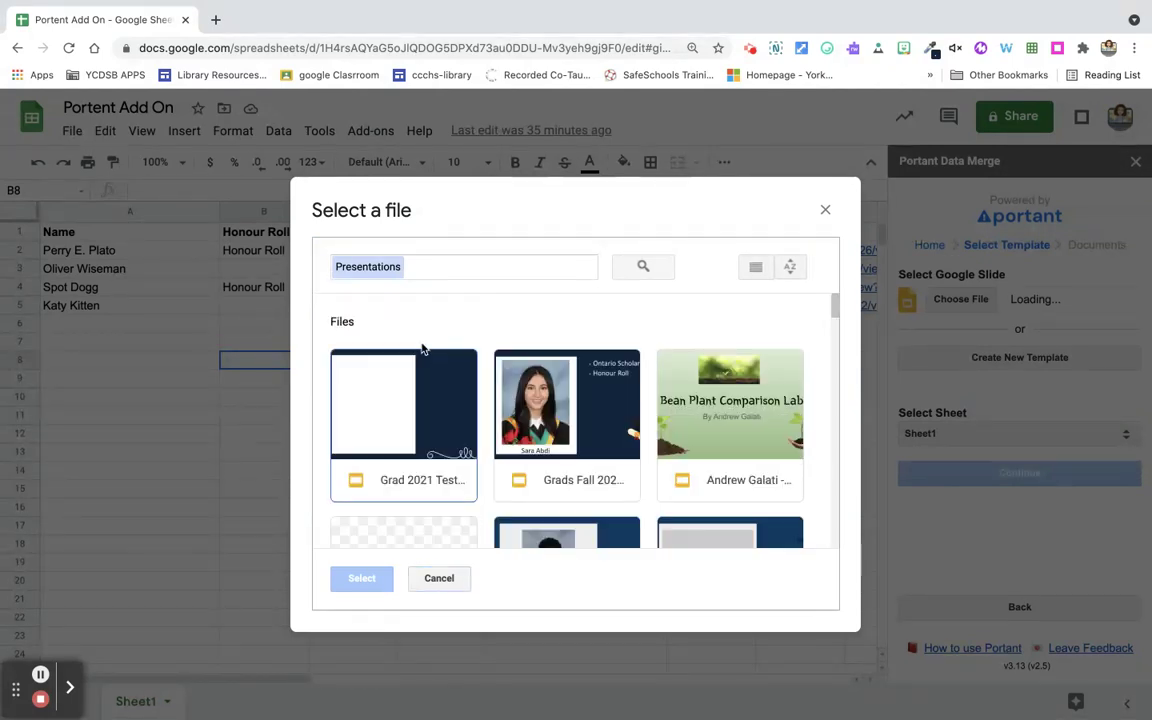
{"action": "left_click", "coordinate": [429, 430]}
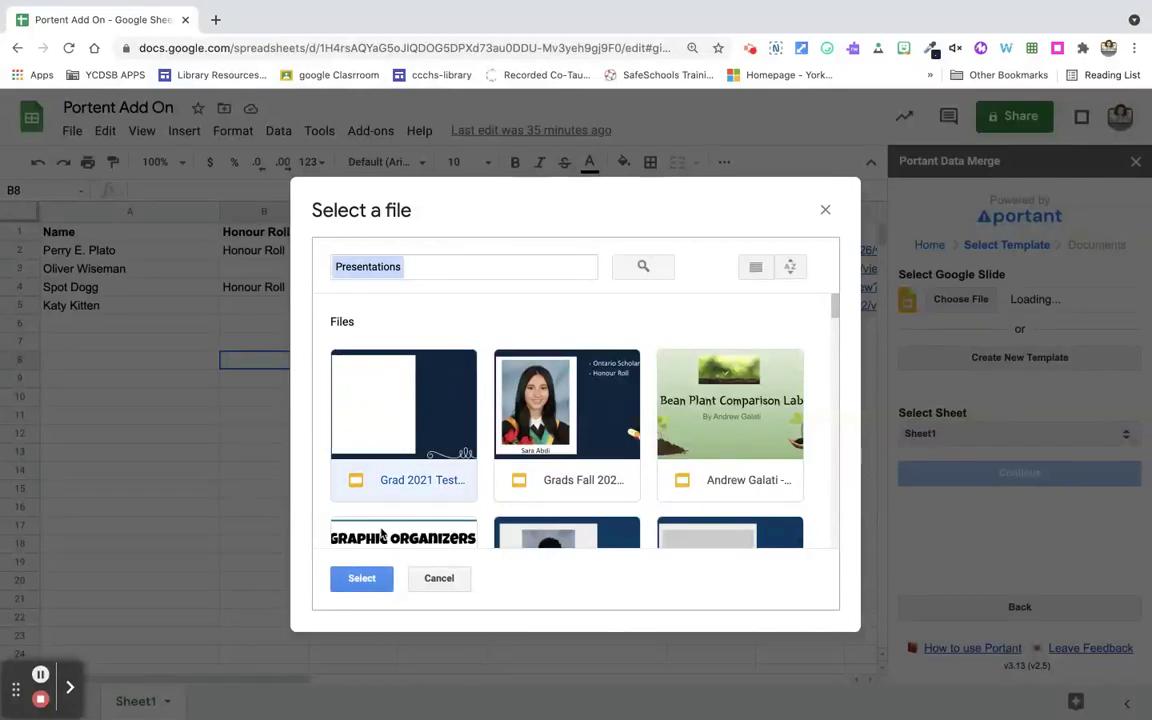
{"action": "left_click", "coordinate": [364, 580]}
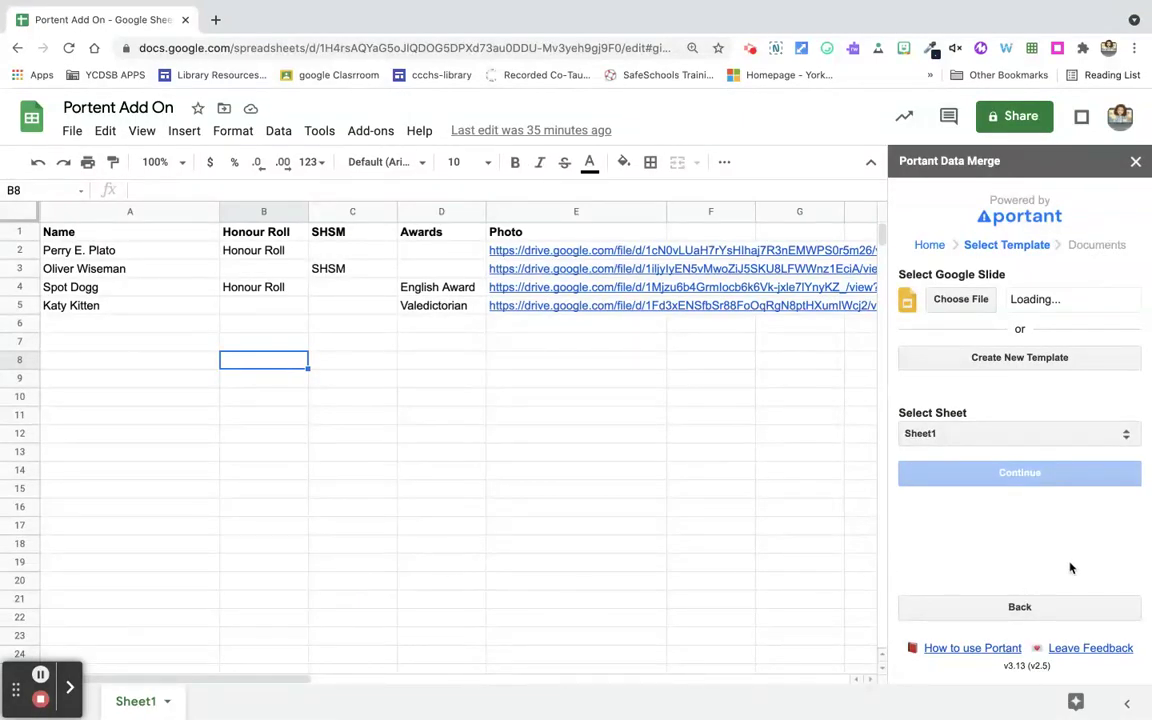
{"action": "left_click", "coordinate": [1126, 437]}
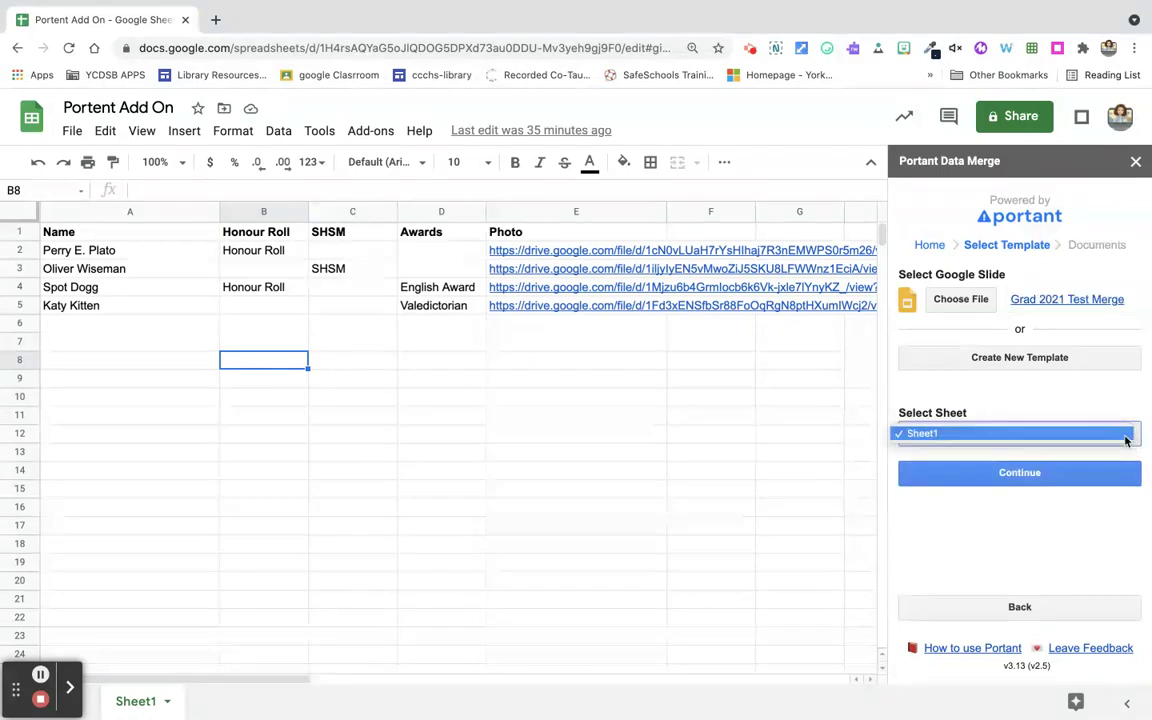
{"action": "left_click", "coordinate": [1126, 439]}
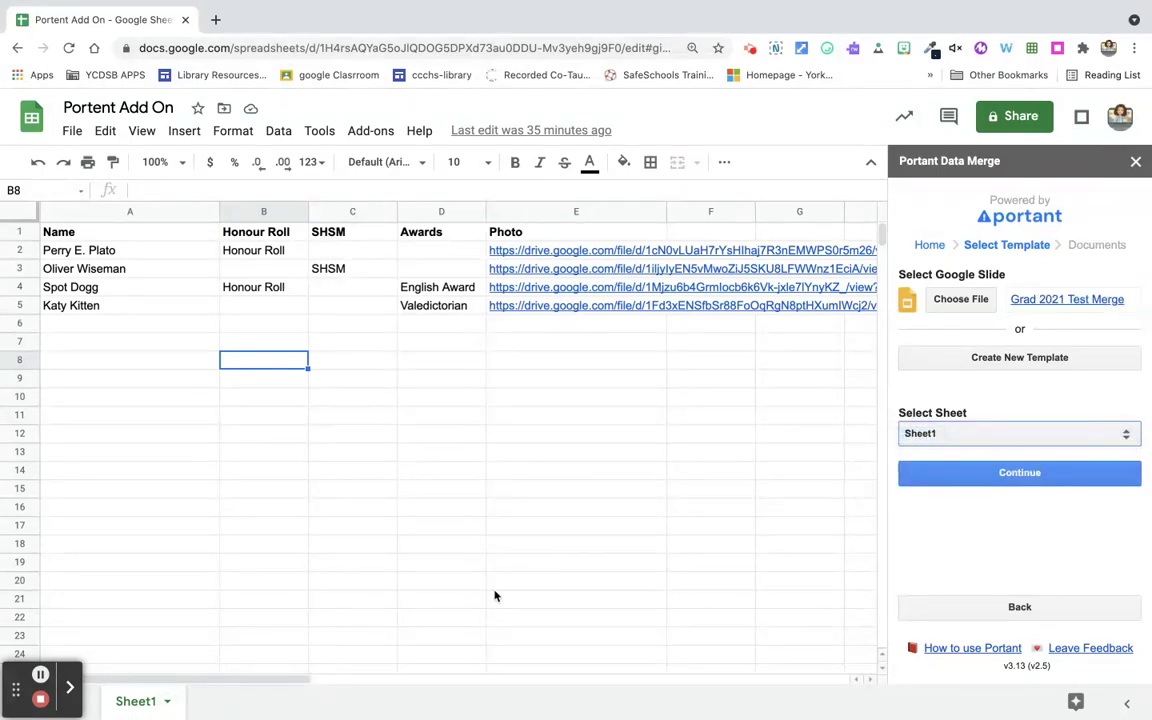
{"action": "left_click", "coordinate": [1019, 475]}
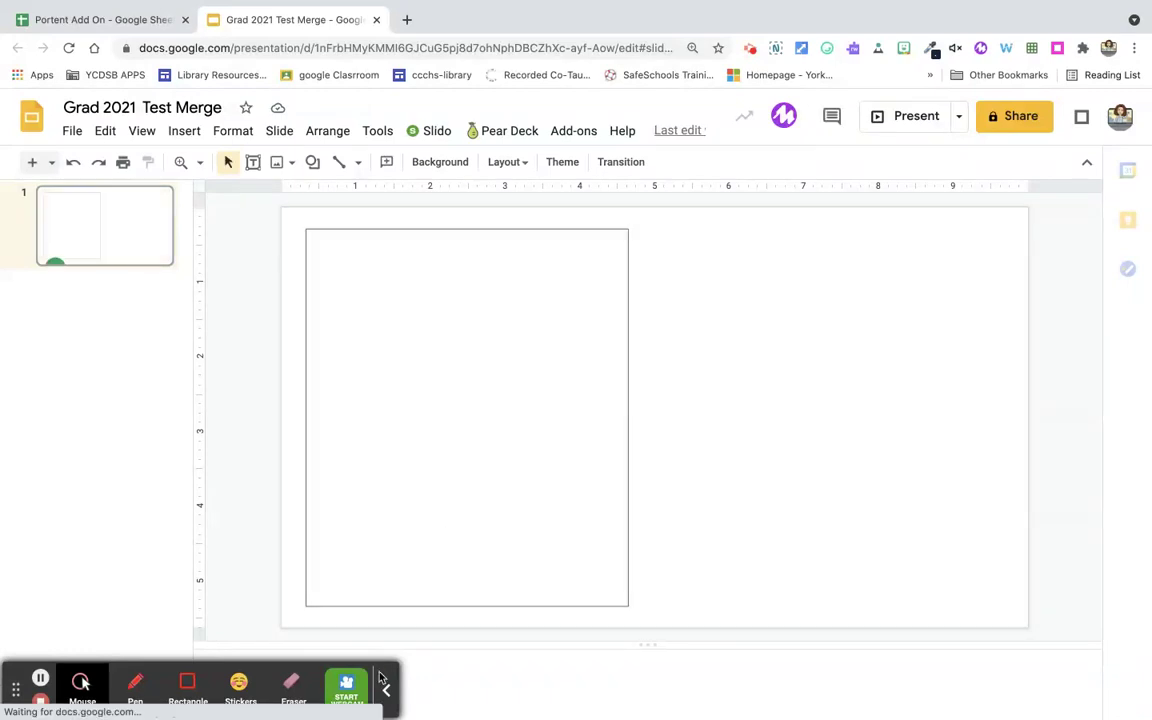
Step: Open the linked Grad 2021 Test Merge deck and launch Portant Data Merge there
{"action": "left_click", "coordinate": [386, 688]}
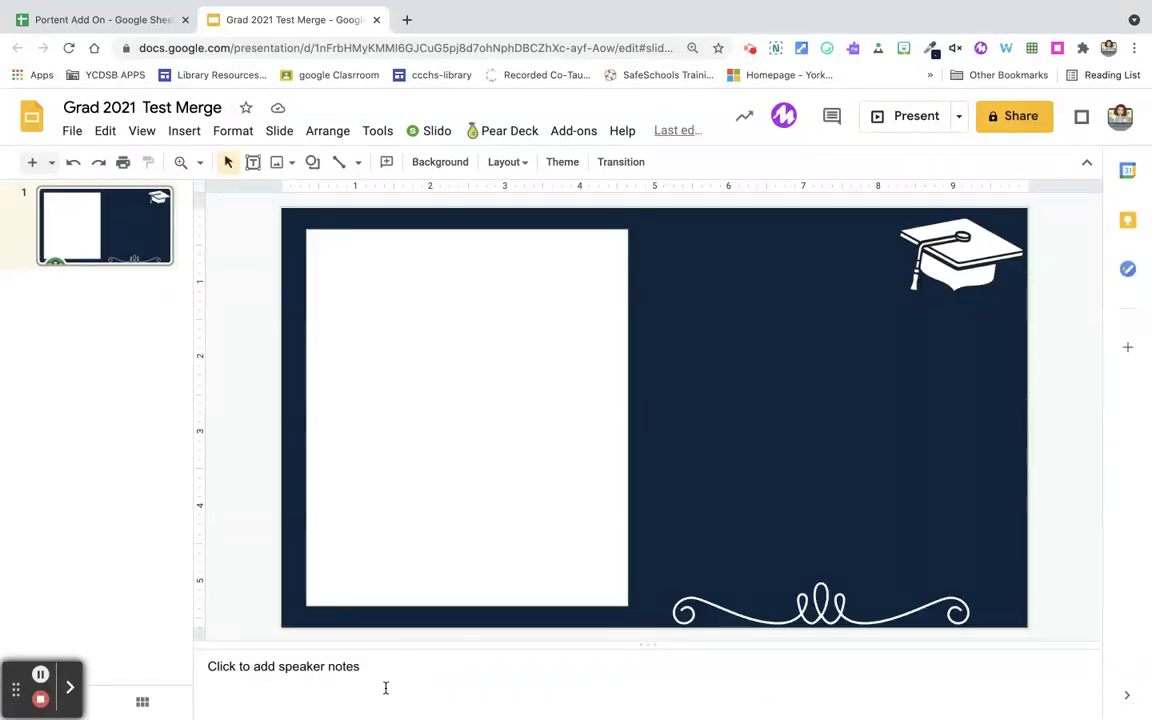
{"action": "left_click", "coordinate": [577, 134]}
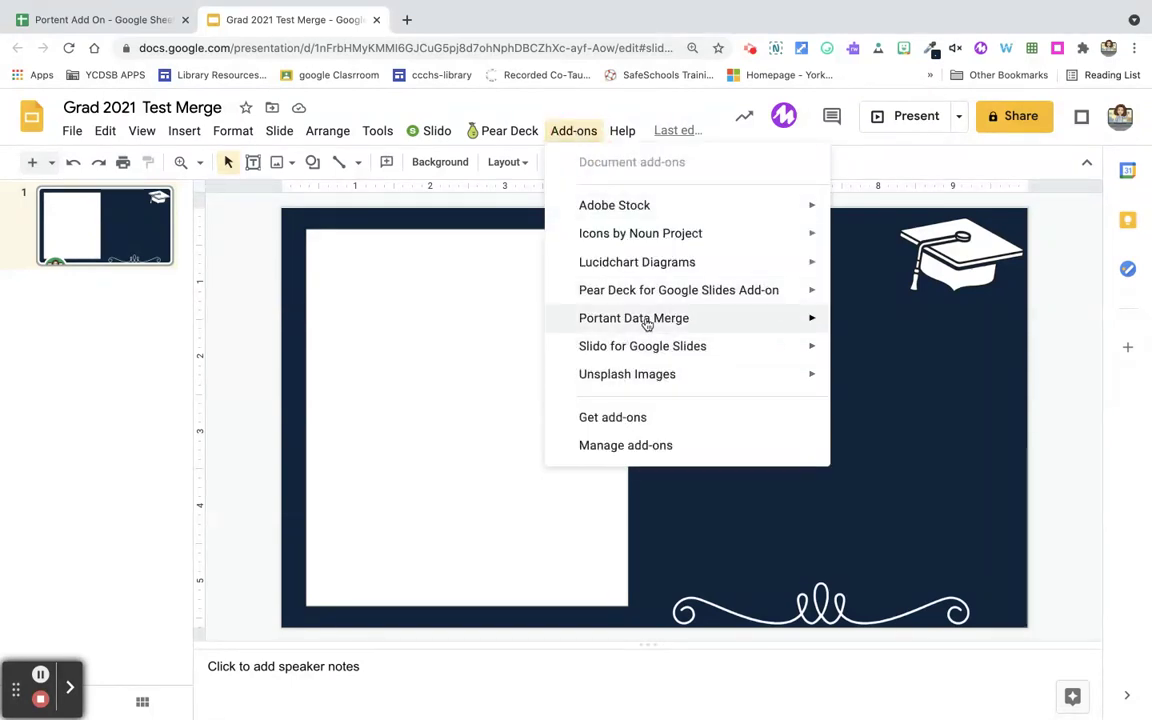
{"action": "mouse_move", "coordinate": [634, 318]}
{"action": "left_click", "coordinate": [876, 326]}
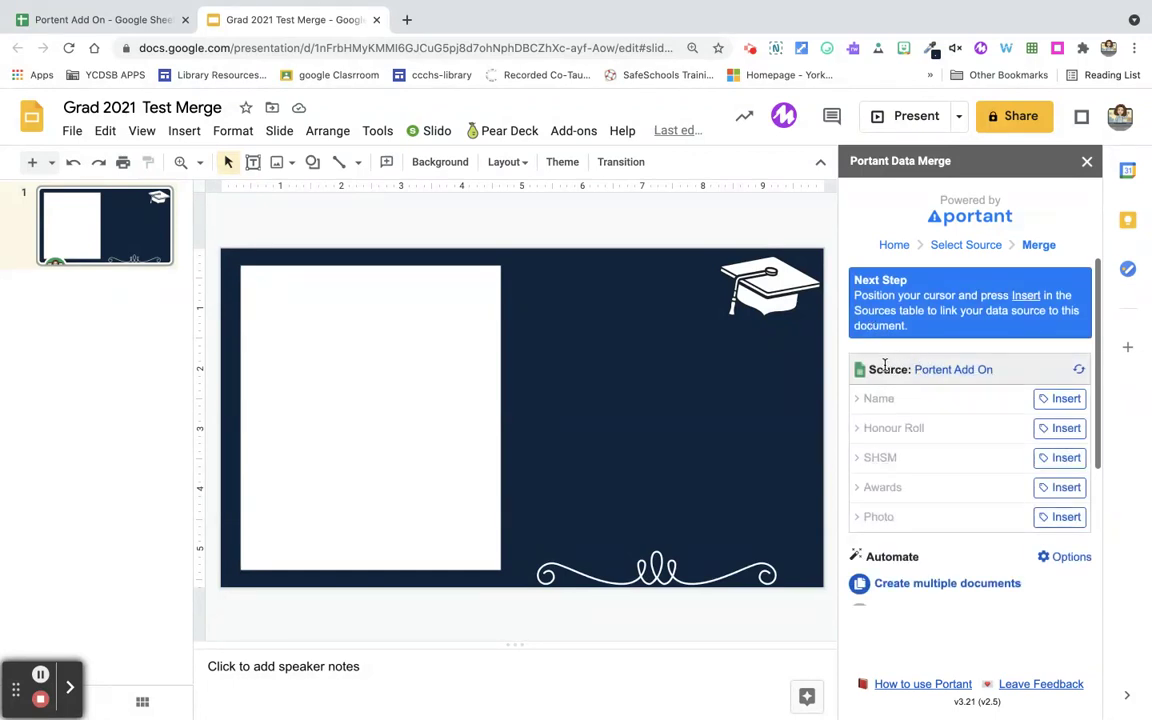
Step: Insert the Name, Honour Roll, SHSM and Awards merge tags onto the slide
{"action": "left_click", "coordinate": [1055, 400]}
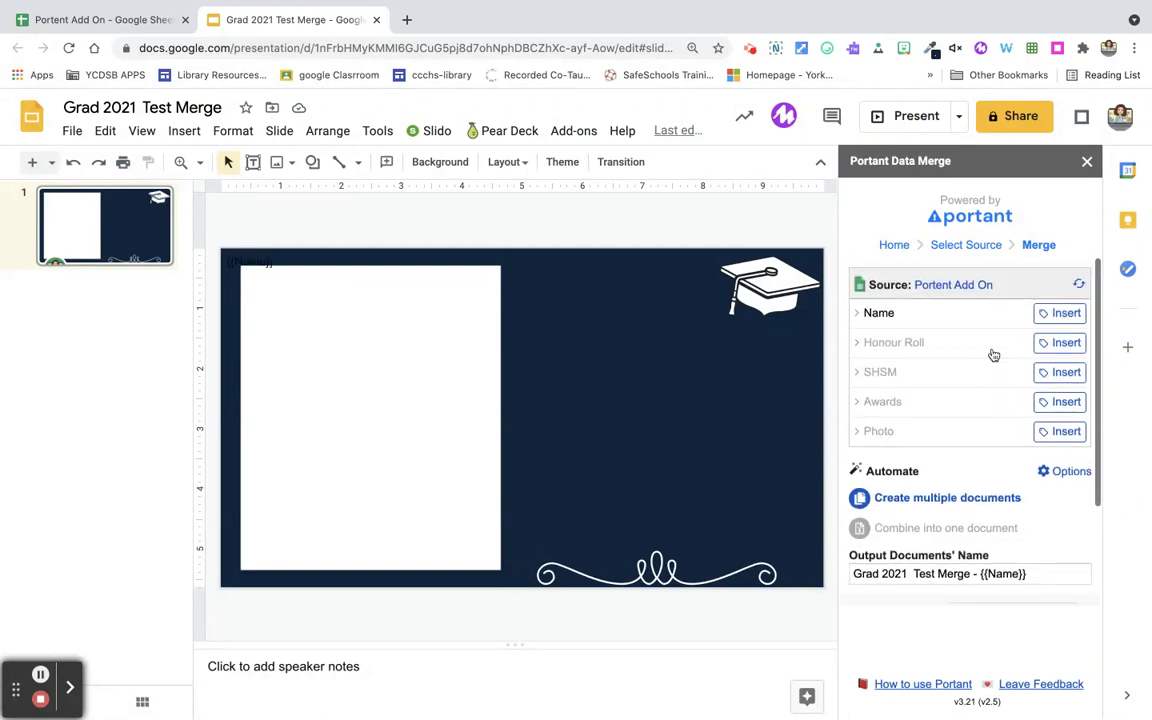
{"action": "left_click", "coordinate": [1064, 343]}
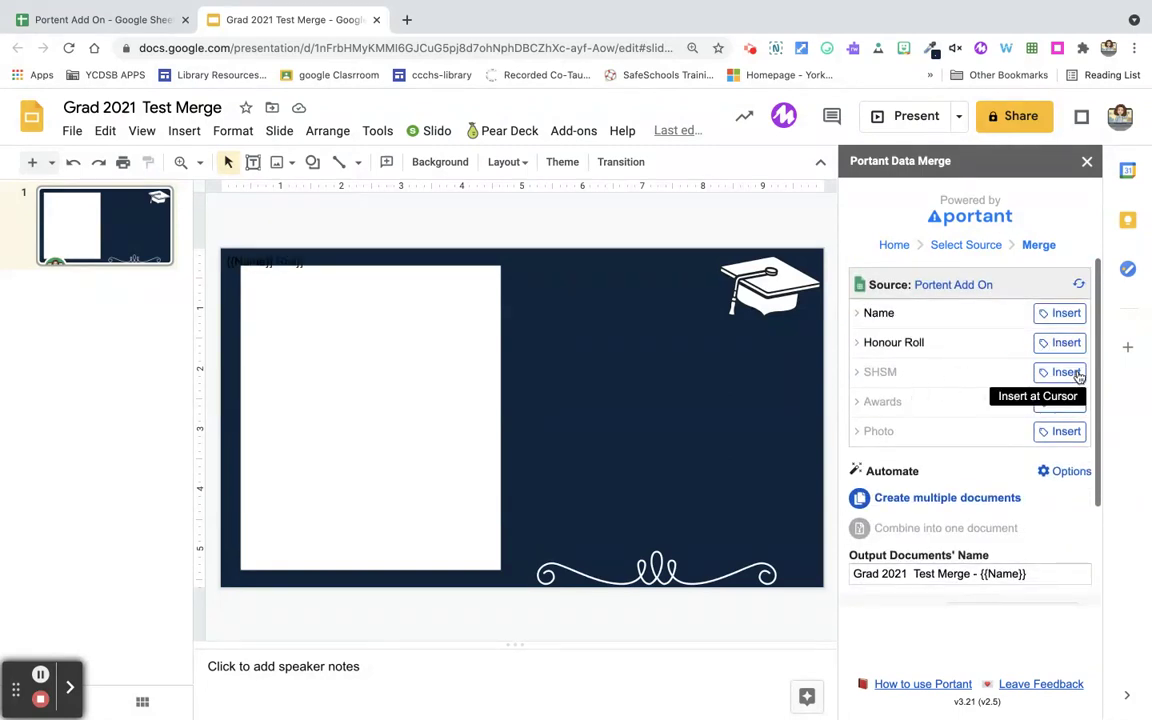
{"action": "left_click", "coordinate": [1070, 372]}
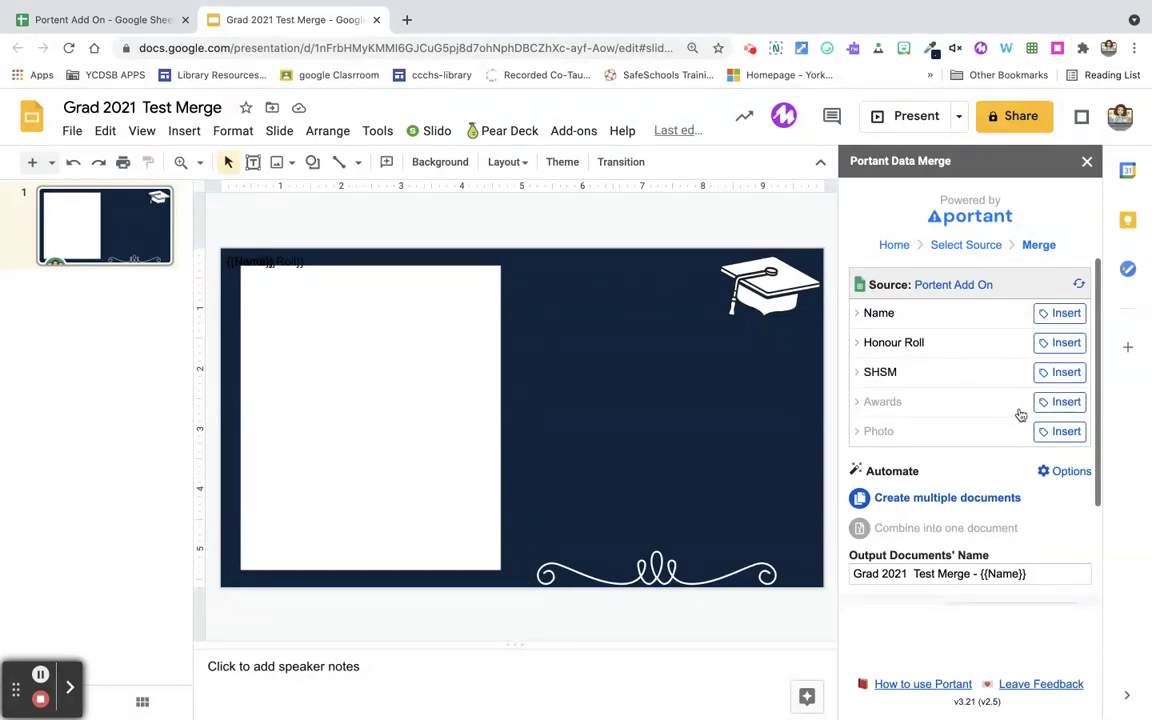
{"action": "left_click", "coordinate": [1070, 402]}
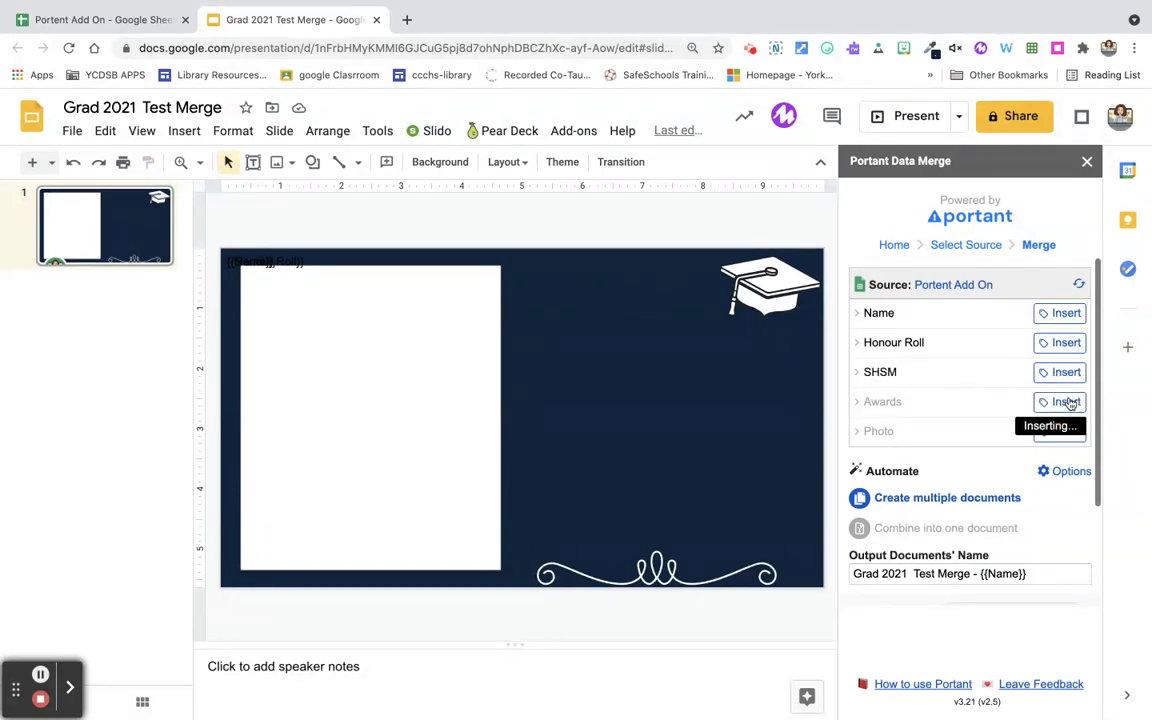
Step: Insert the Photo field as an image placeholder
{"action": "left_click", "coordinate": [885, 436]}
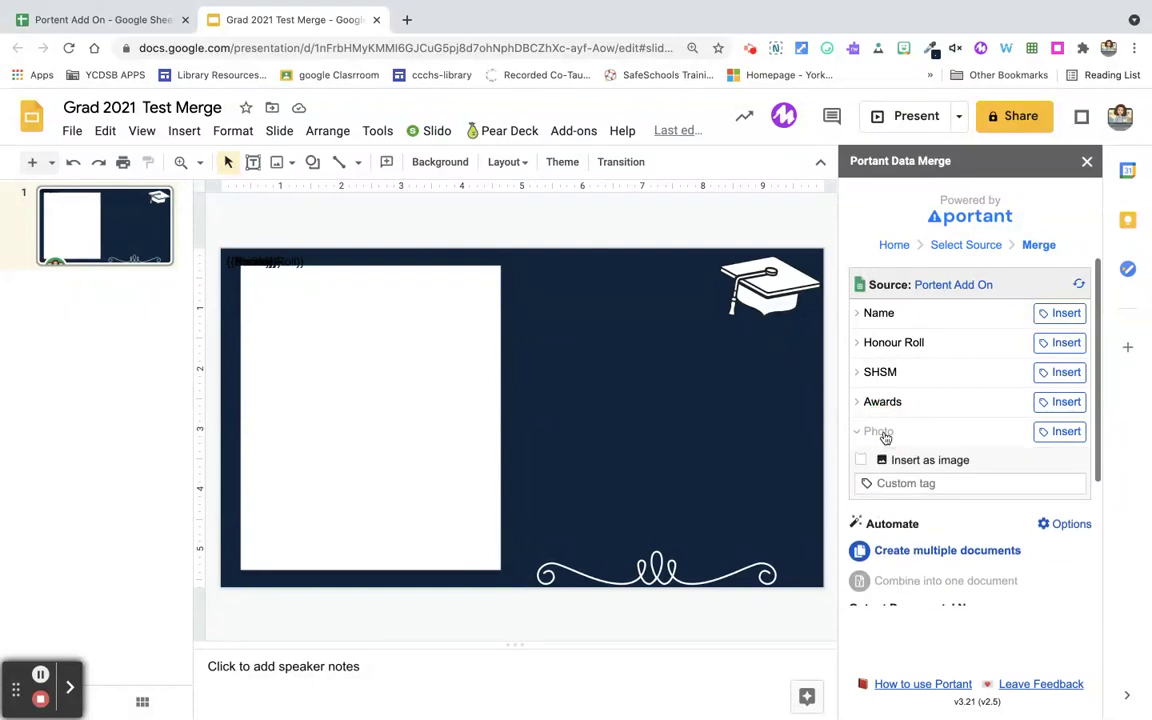
{"action": "left_click", "coordinate": [860, 461]}
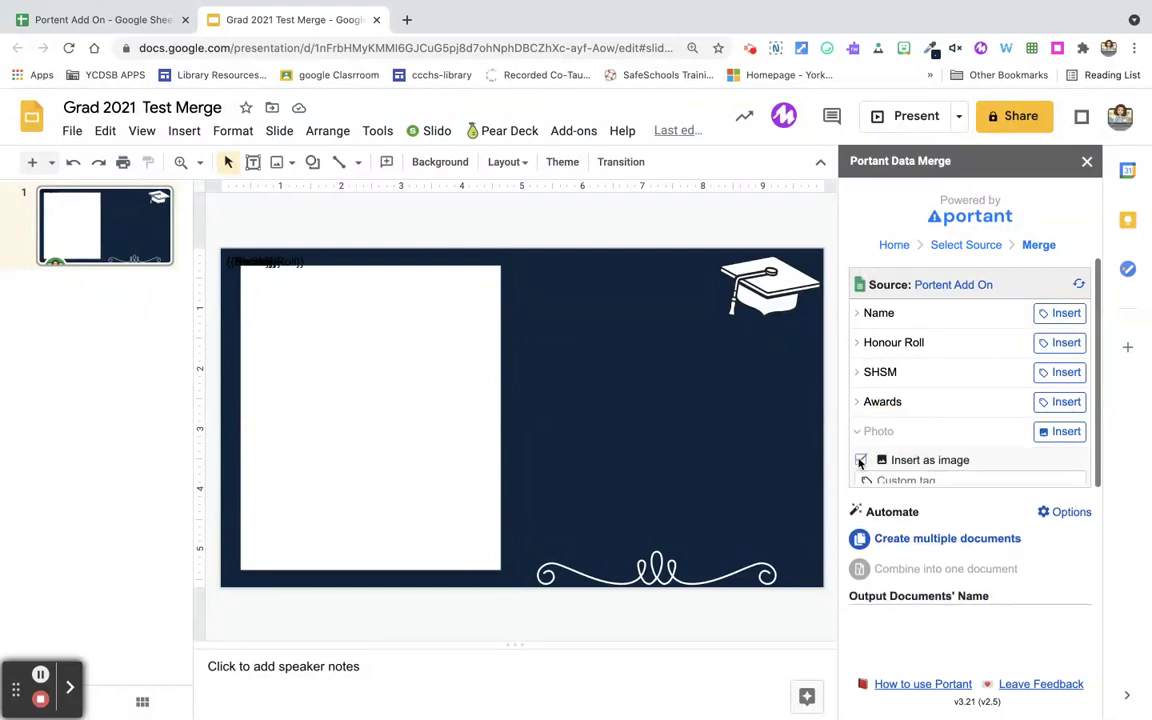
{"action": "left_click", "coordinate": [1060, 432]}
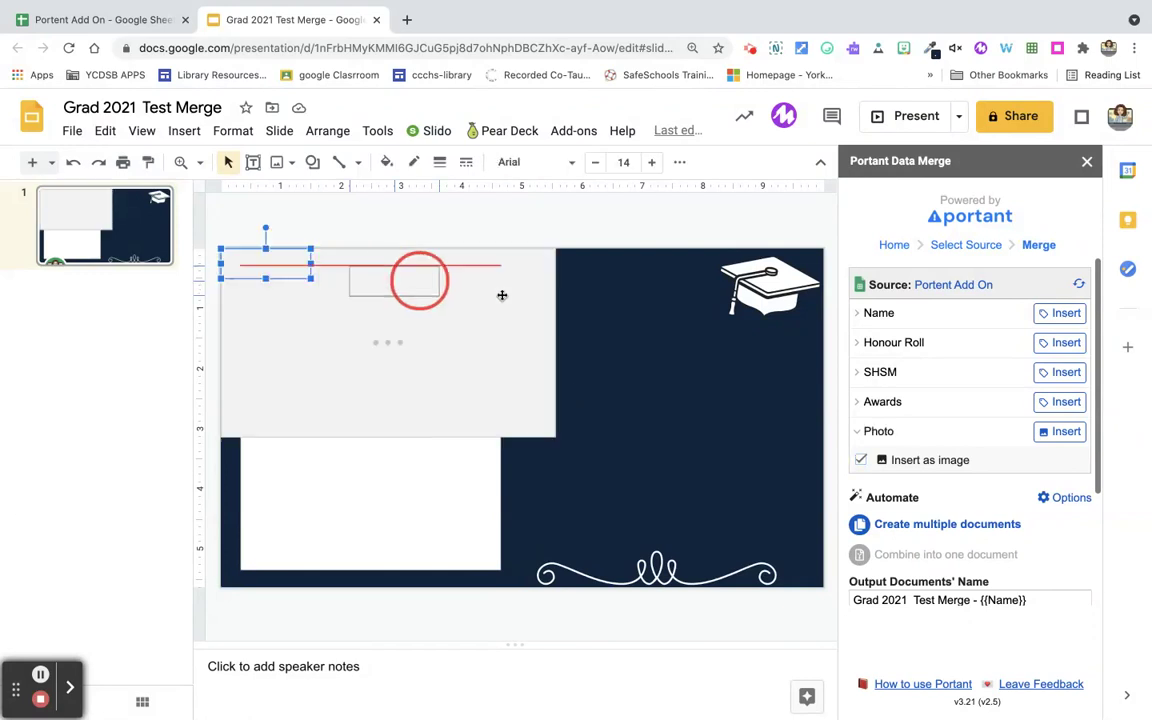
Step: Narrow, lengthen and reposition the photo placeholder inside the left white frame
{"action": "left_click_drag", "start_coordinate": [433, 331], "coordinate": [431, 435]}
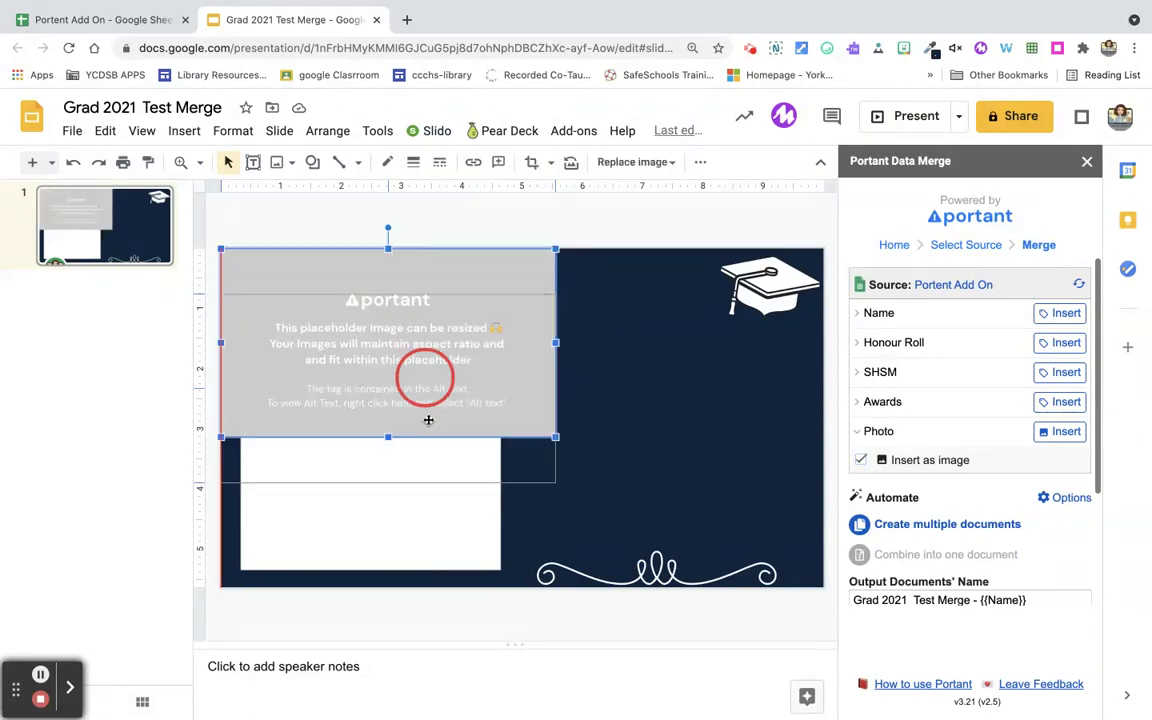
{"action": "left_click_drag", "start_coordinate": [562, 348], "coordinate": [546, 357]}
{"action": "left_click_drag", "start_coordinate": [548, 448], "coordinate": [464, 447]}
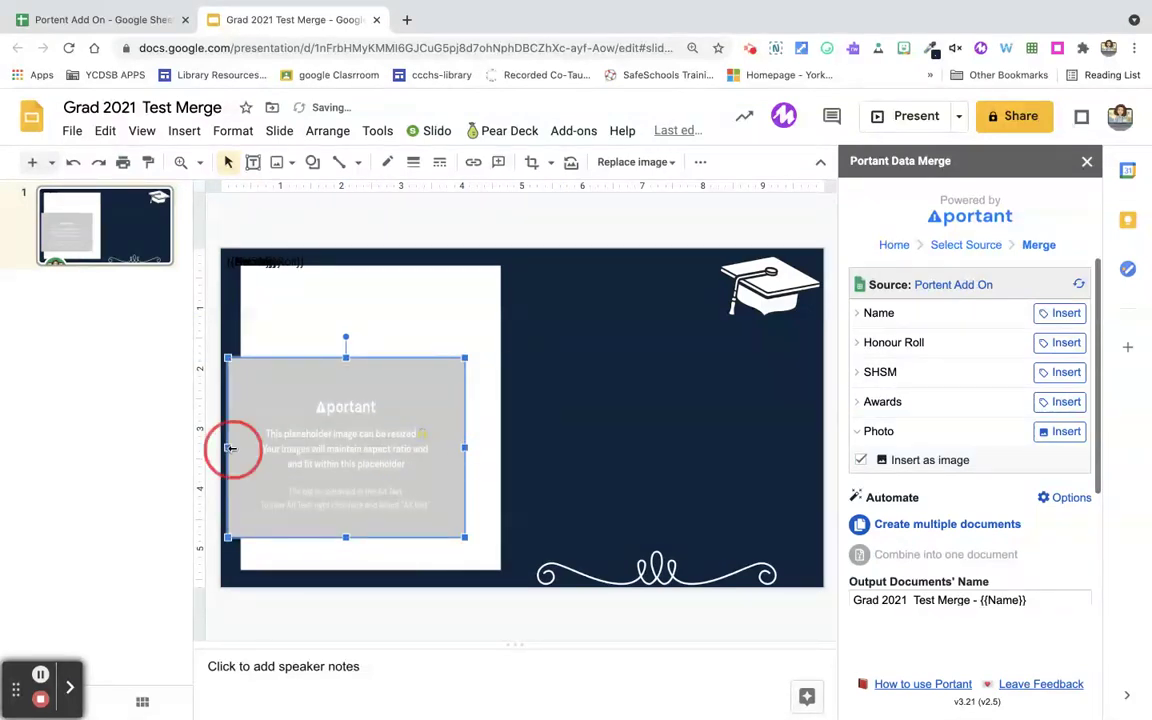
{"action": "left_click_drag", "start_coordinate": [229, 448], "coordinate": [266, 448]}
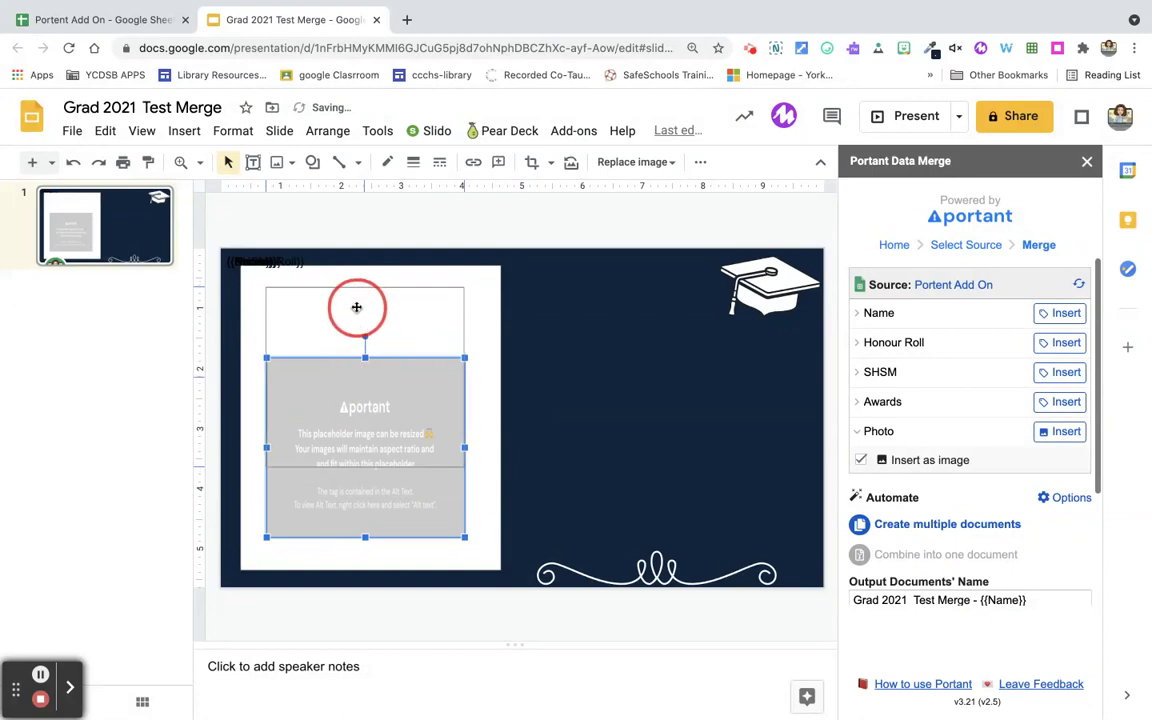
{"action": "left_click_drag", "start_coordinate": [357, 317], "coordinate": [357, 298]}
{"action": "mouse_move", "coordinate": [361, 467]}
{"action": "left_mouse_down"}
{"action": "mouse_move", "coordinate": [350, 520]}
{"action": "mouse_move", "coordinate": [361, 509]}
{"action": "left_mouse_up"}
{"action": "left_click_drag", "start_coordinate": [397, 411], "coordinate": [397, 402]}
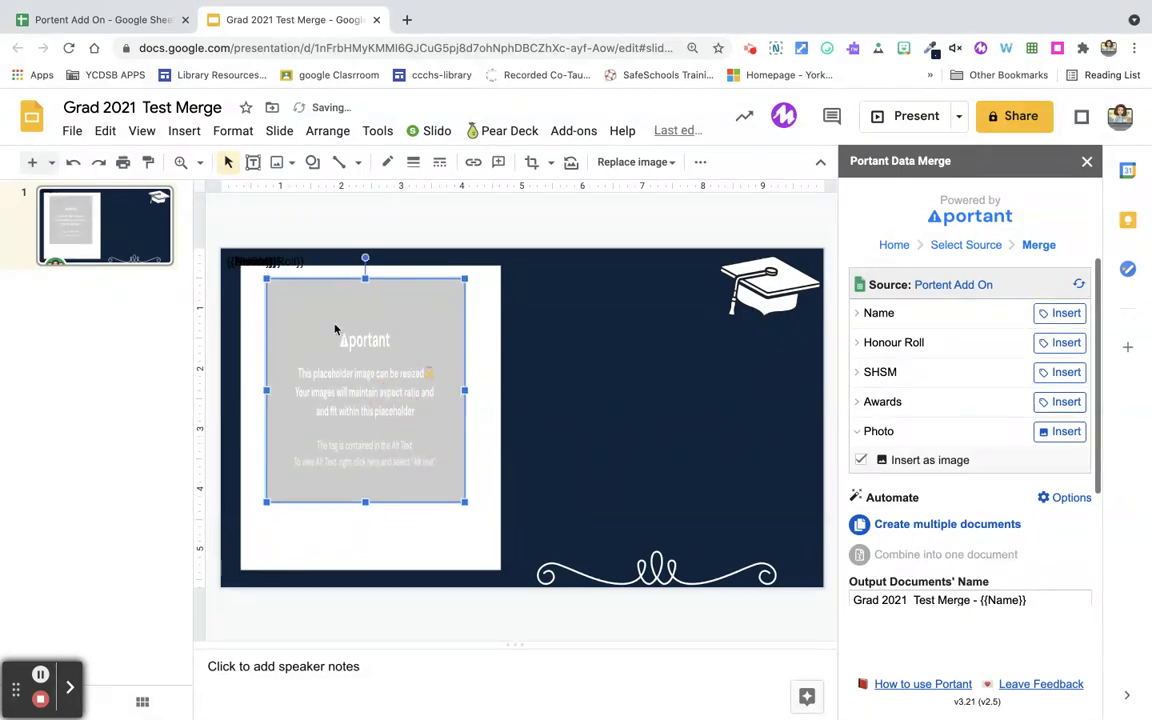
Step: Move the Awards tag onto the navy side and make its text white
{"action": "left_click", "coordinate": [298, 264]}
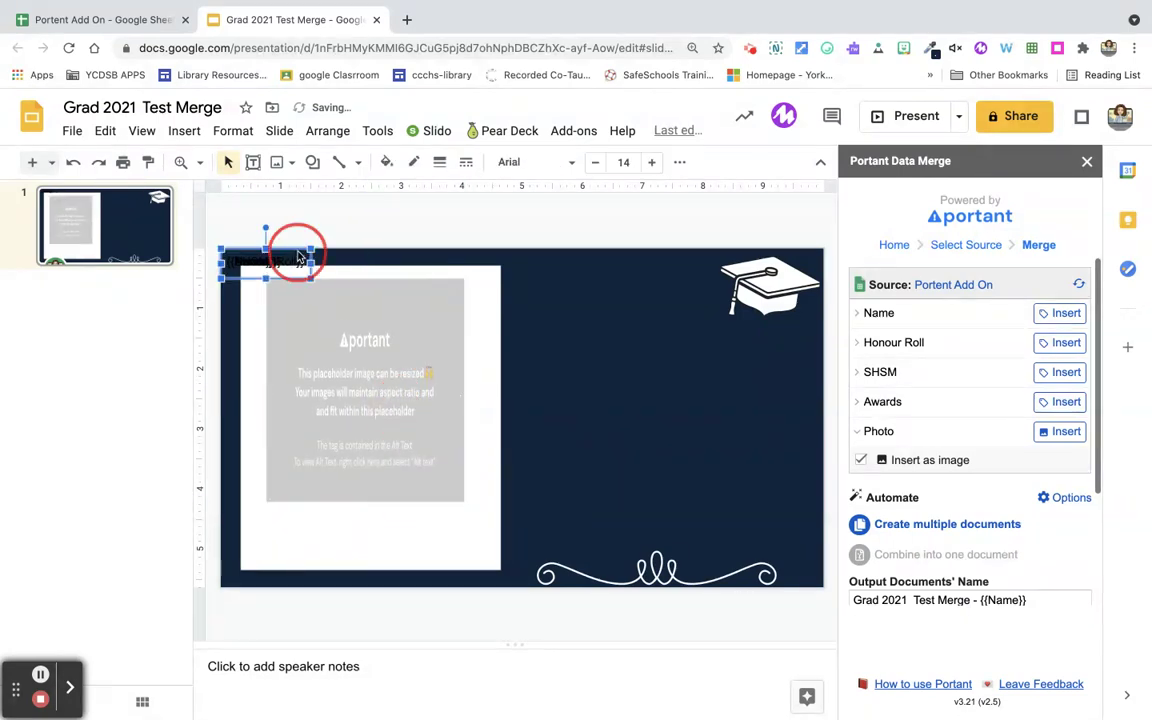
{"action": "mouse_move", "coordinate": [298, 258]}
{"action": "left_mouse_down"}
{"action": "mouse_move", "coordinate": [536, 460]}
{"action": "mouse_move", "coordinate": [440, 441]}
{"action": "left_mouse_up"}
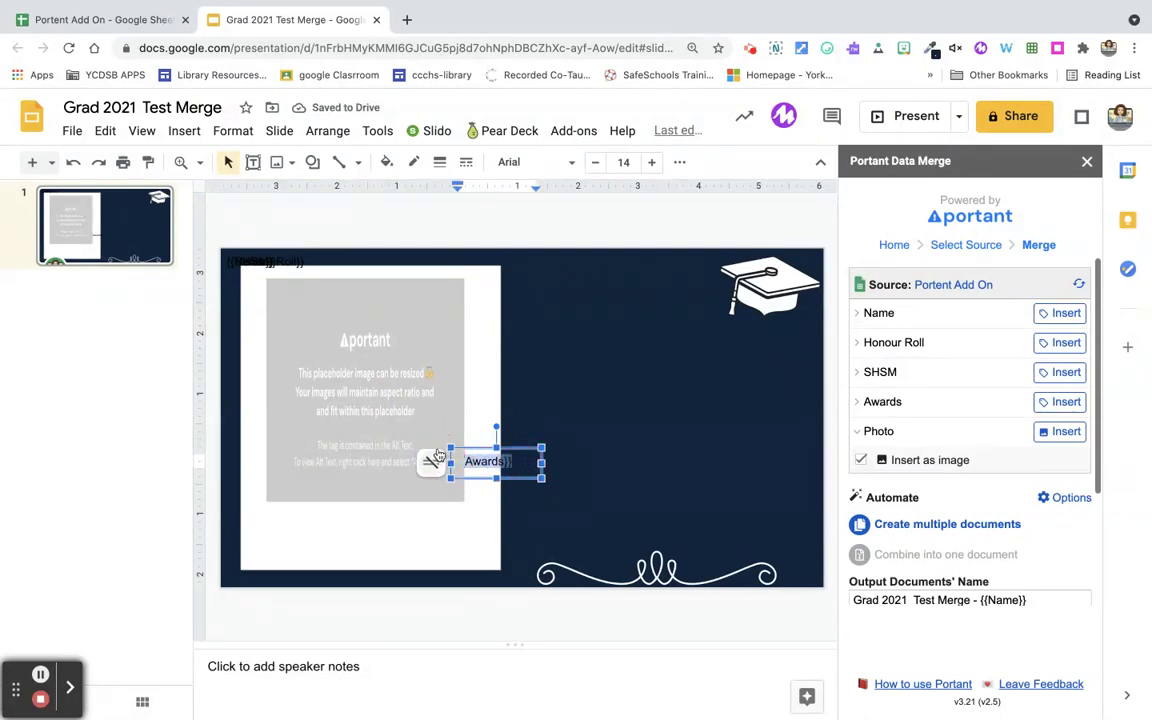
{"action": "left_click", "coordinate": [680, 162]}
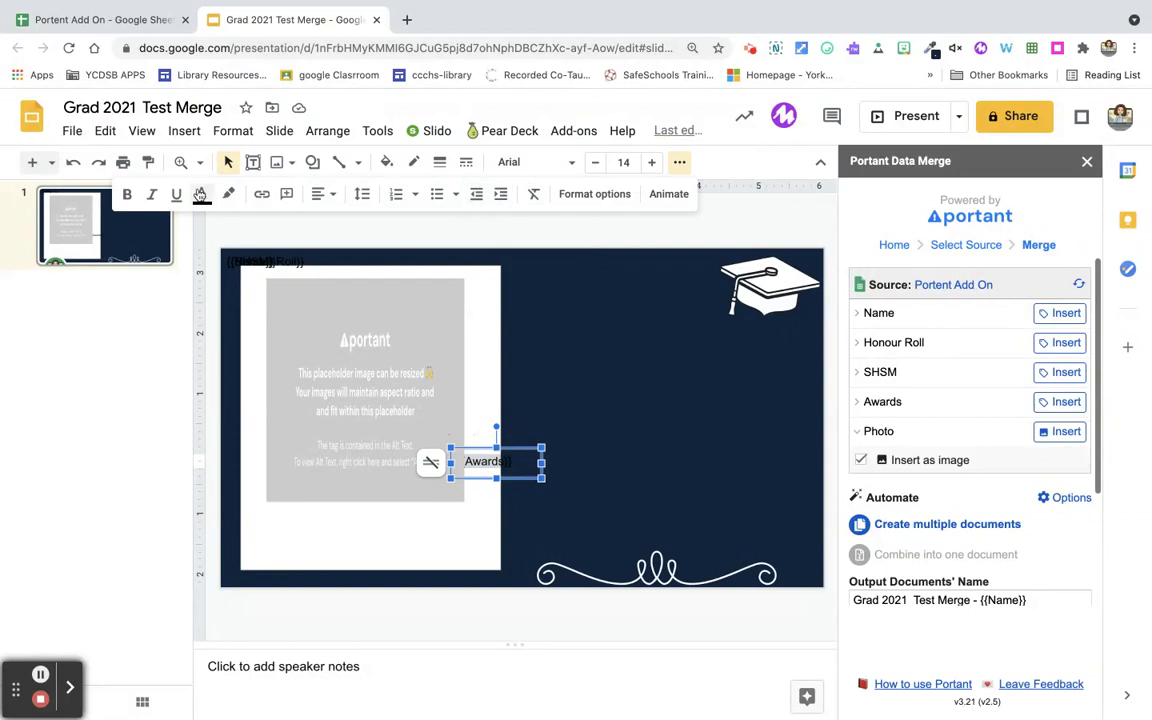
{"action": "left_click", "coordinate": [200, 194]}
{"action": "left_click", "coordinate": [229, 247]}
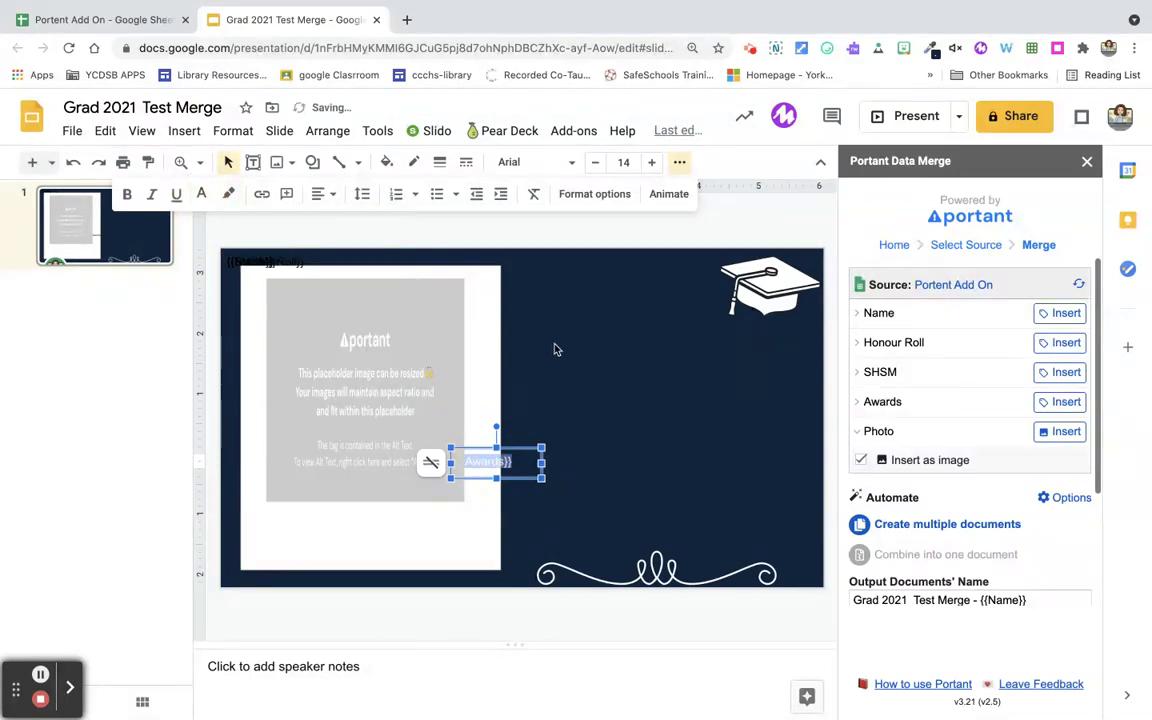
{"action": "left_click", "coordinate": [531, 439]}
{"action": "left_click", "coordinate": [508, 461]}
{"action": "mouse_move", "coordinate": [510, 460]}
{"action": "left_mouse_down"}
{"action": "mouse_move", "coordinate": [604, 332]}
{"action": "mouse_move", "coordinate": [607, 376]}
{"action": "left_mouse_up"}
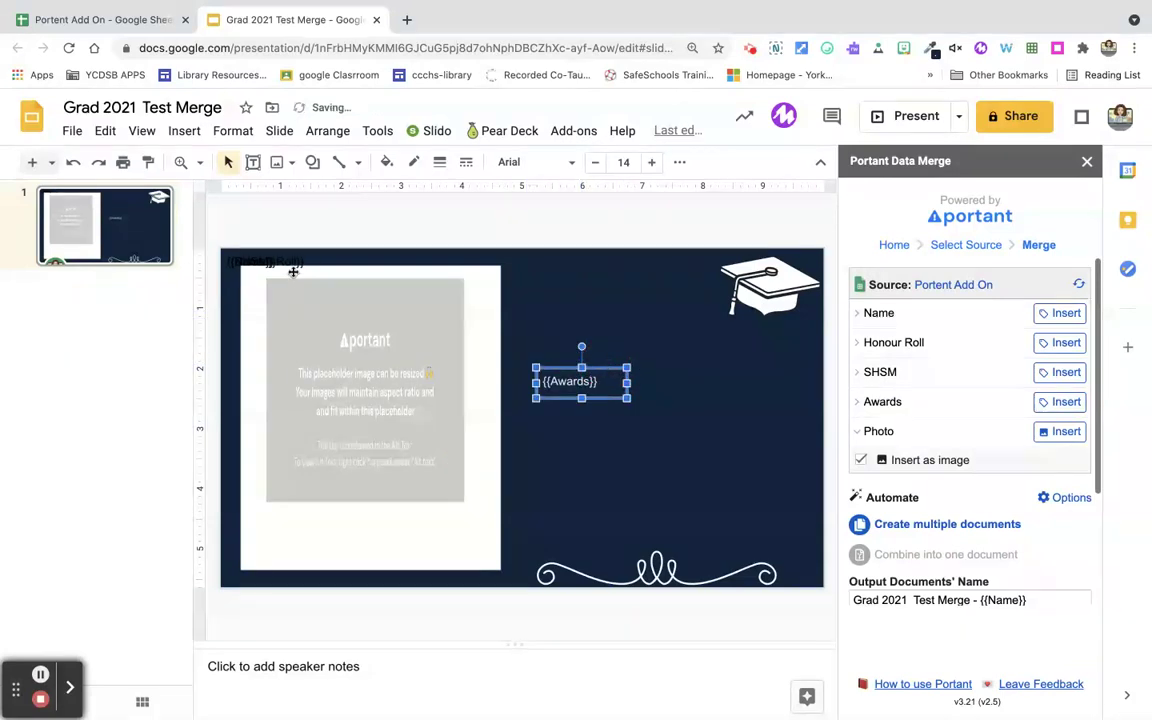
Step: Move the Honour Roll and SHSM tags onto the navy side, with SHSM text white
{"action": "mouse_move", "coordinate": [294, 262]}
{"action": "left_mouse_down"}
{"action": "mouse_move", "coordinate": [405, 383]}
{"action": "mouse_move", "coordinate": [545, 460]}
{"action": "left_mouse_up"}
{"action": "left_click", "coordinate": [345, 383]}
{"action": "mouse_move", "coordinate": [336, 370]}
{"action": "left_mouse_down"}
{"action": "mouse_move", "coordinate": [578, 421]}
{"action": "mouse_move", "coordinate": [619, 409]}
{"action": "left_mouse_up"}
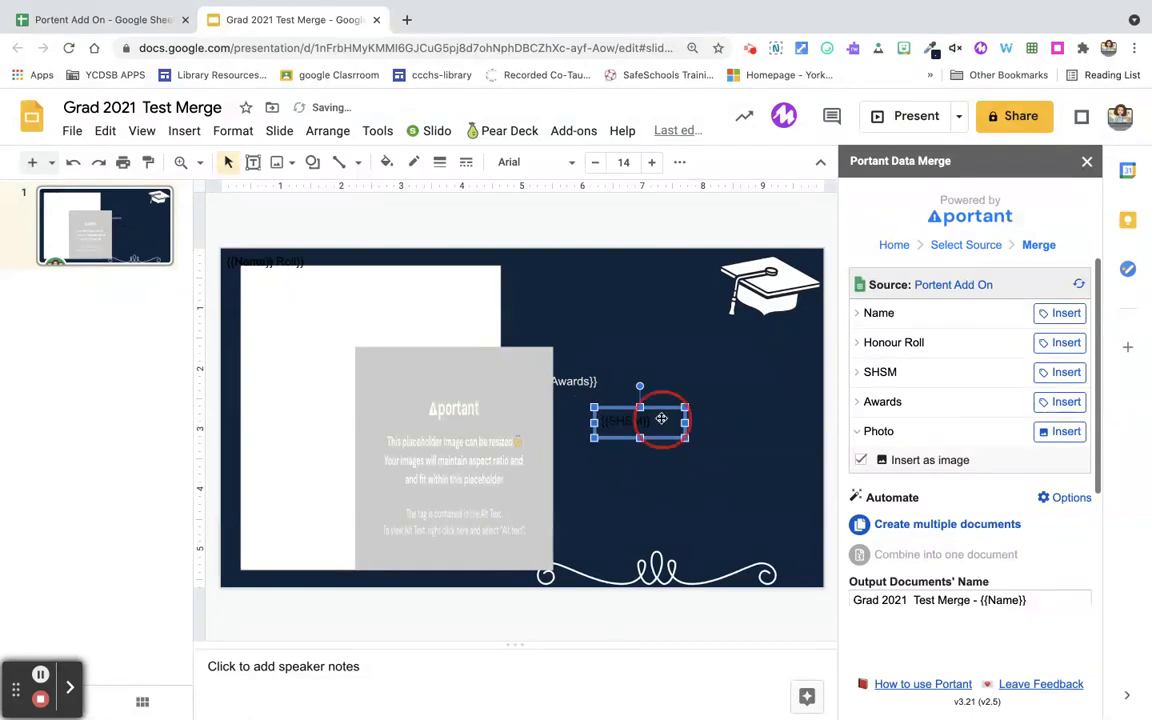
{"action": "left_click", "coordinate": [650, 420]}
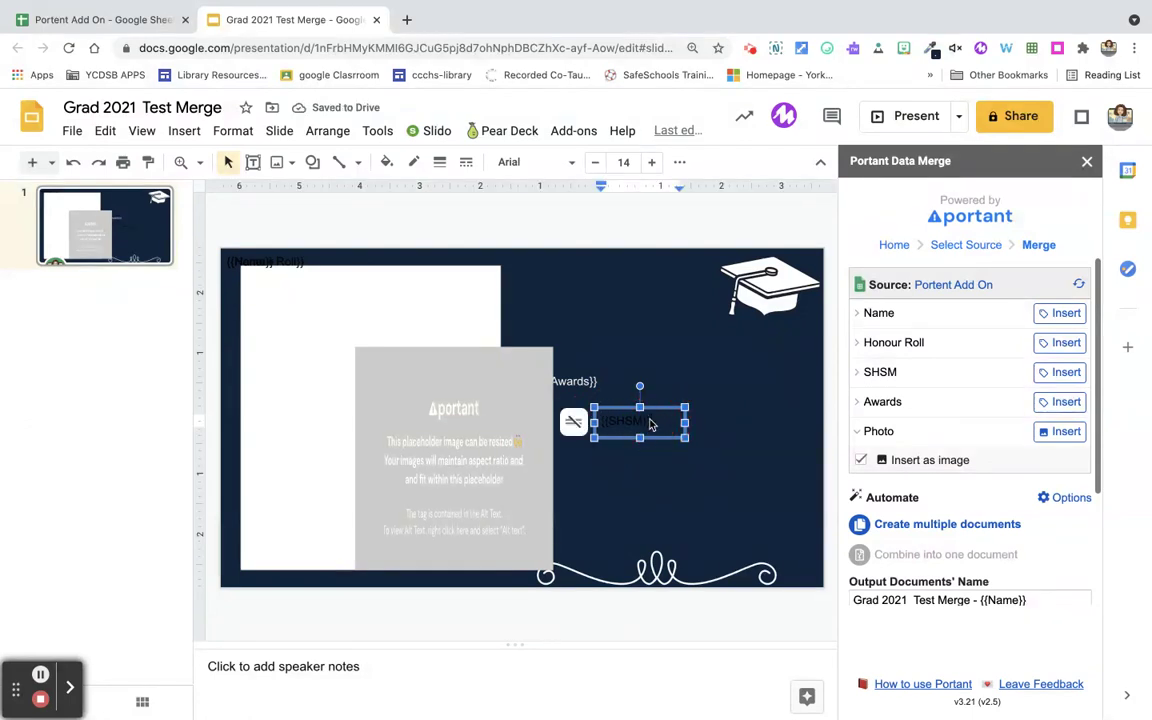
{"action": "left_click_drag", "start_coordinate": [651, 424], "coordinate": [596, 422]}
{"action": "left_click", "coordinate": [568, 162]}
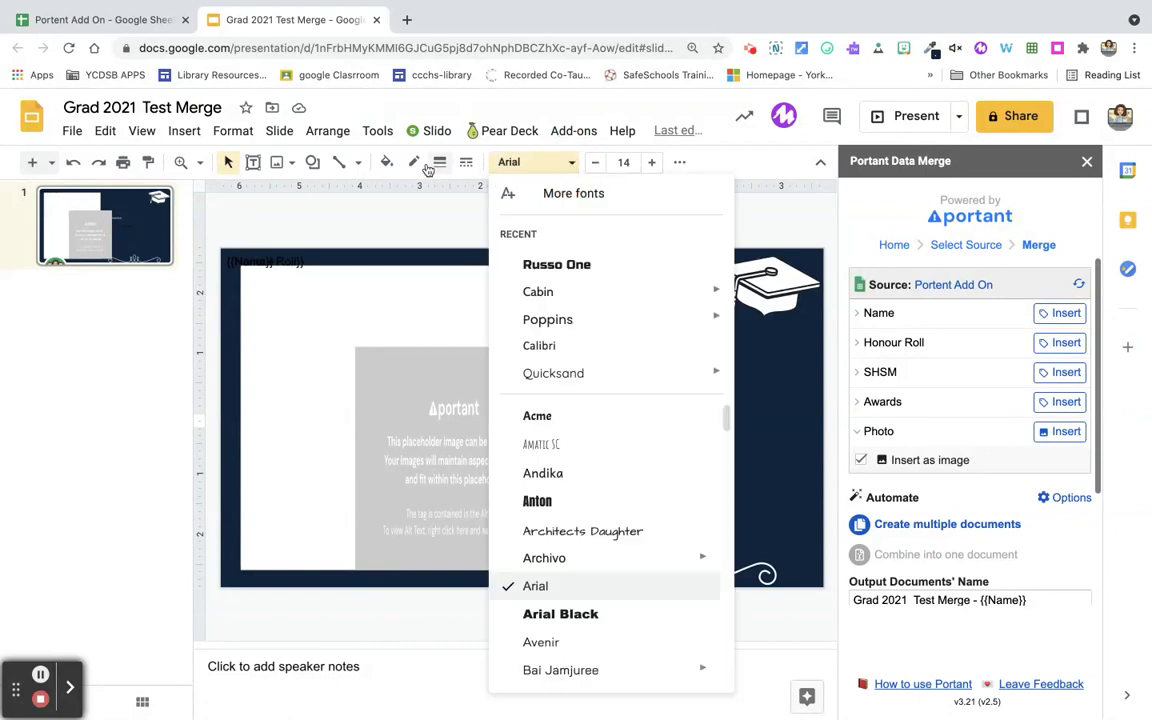
{"action": "left_click", "coordinate": [679, 162]}
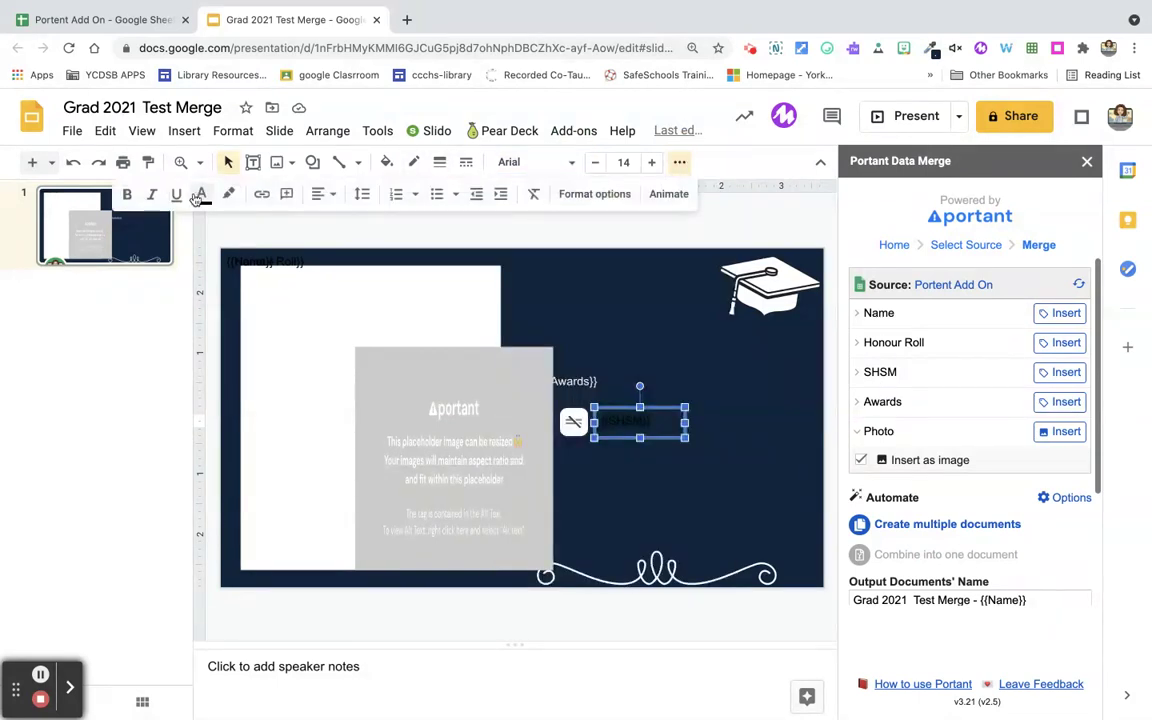
{"action": "left_click", "coordinate": [201, 194]}
{"action": "left_click", "coordinate": [238, 247]}
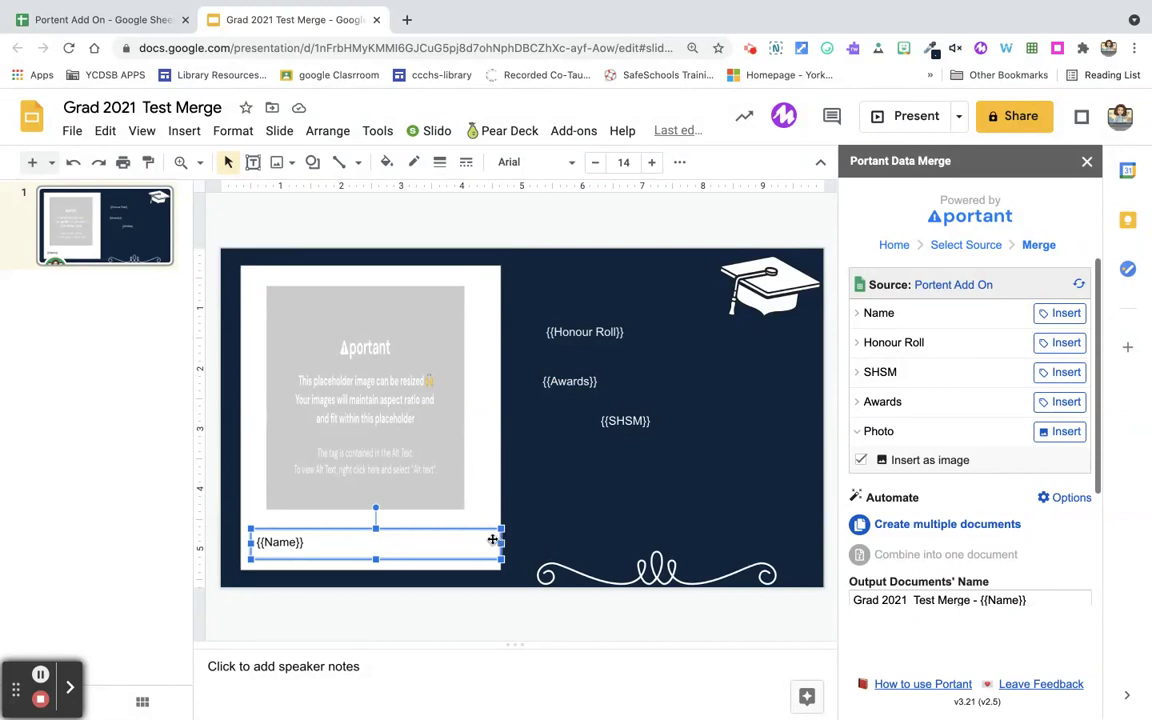
{"action": "left_click", "coordinate": [402, 393]}
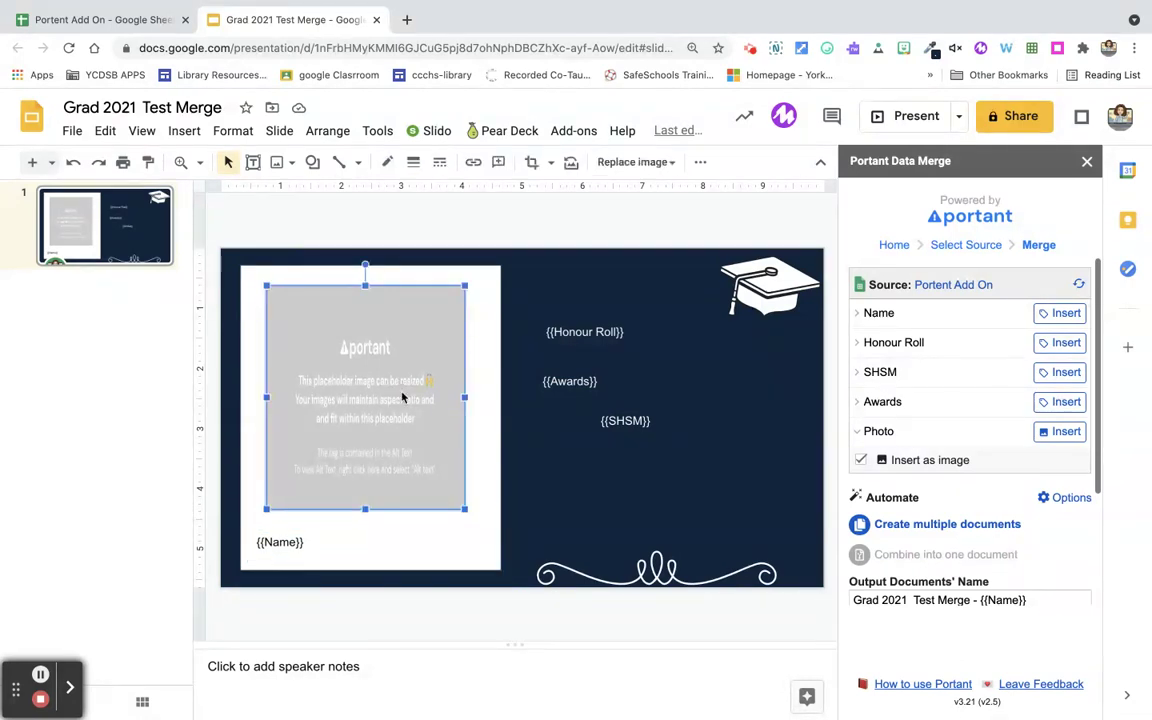
Step: Check that the placeholder's alt text holds the {{Photo}} tag
{"action": "right_click", "coordinate": [402, 397]}
{"action": "mouse_move", "coordinate": [453, 385]}
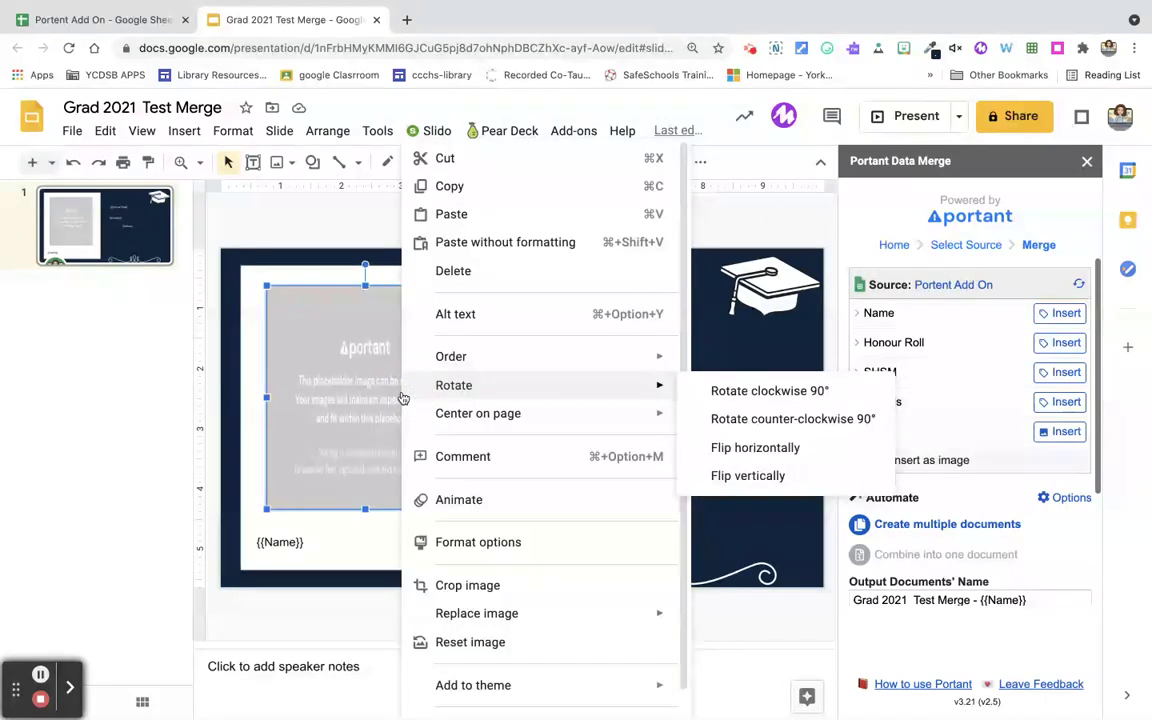
{"action": "left_click", "coordinate": [474, 313]}
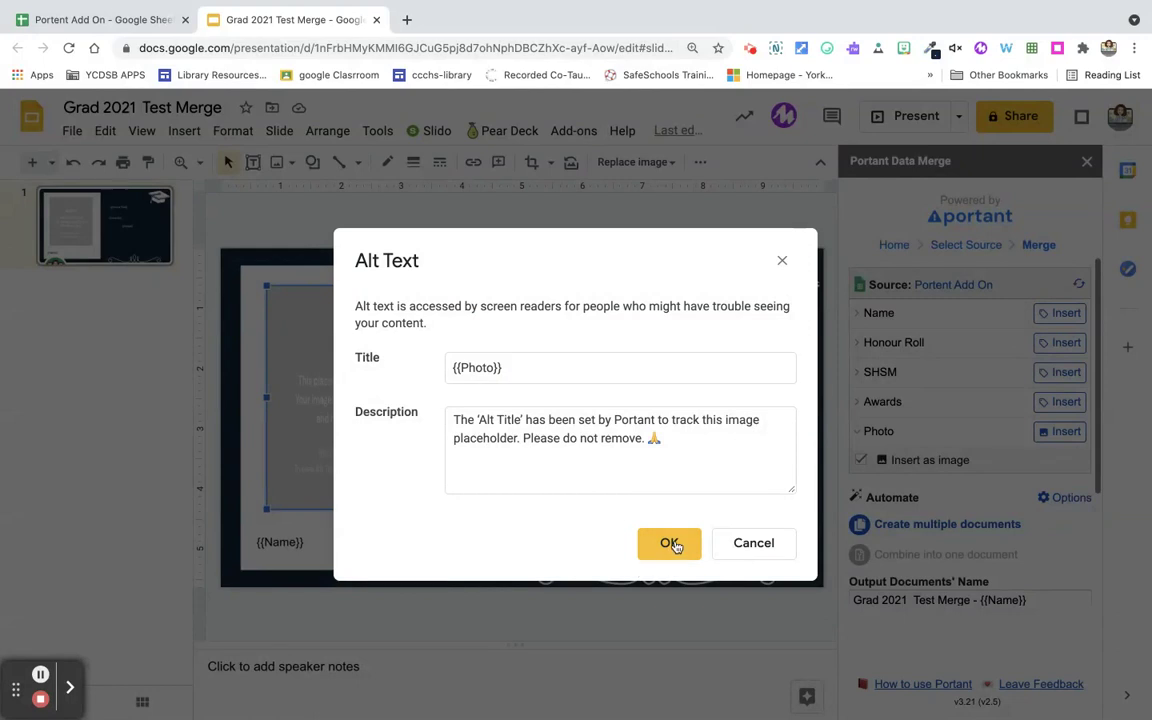
{"action": "left_click", "coordinate": [667, 546]}
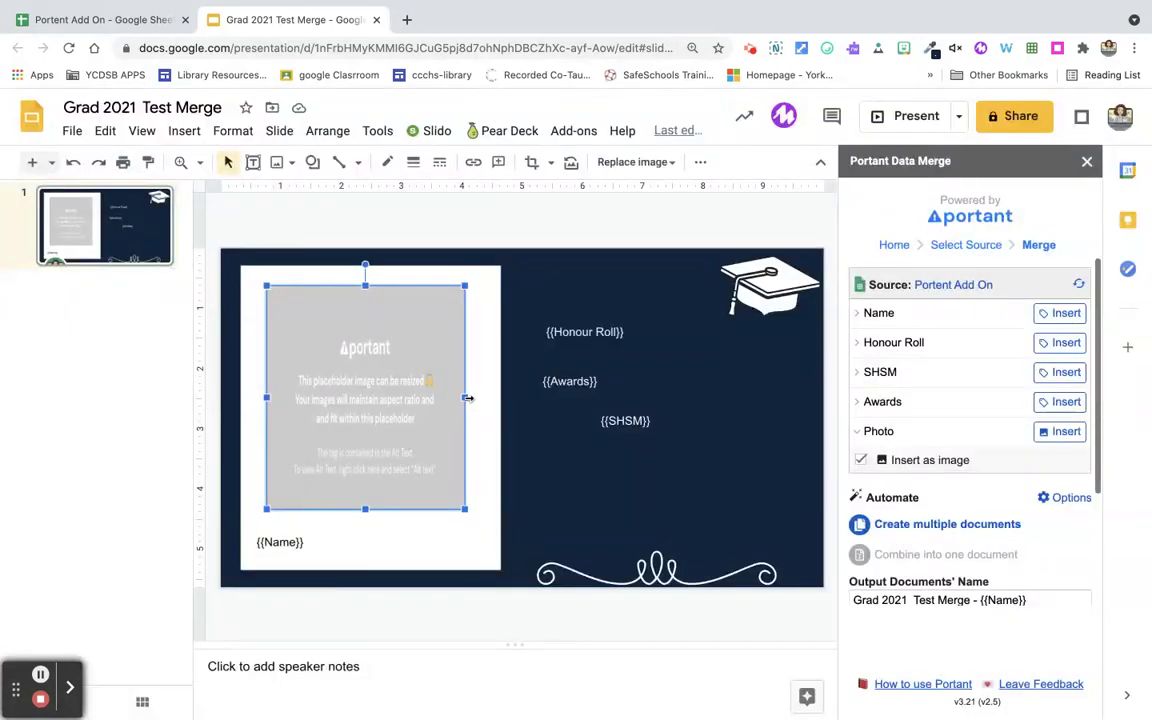
Step: Widen the photo placeholder to the right and adjust its bottom edge
{"action": "left_click_drag", "start_coordinate": [465, 397], "coordinate": [488, 397]}
{"action": "left_click", "coordinate": [377, 510]}
{"action": "left_click_drag", "start_coordinate": [377, 510], "coordinate": [378, 513]}
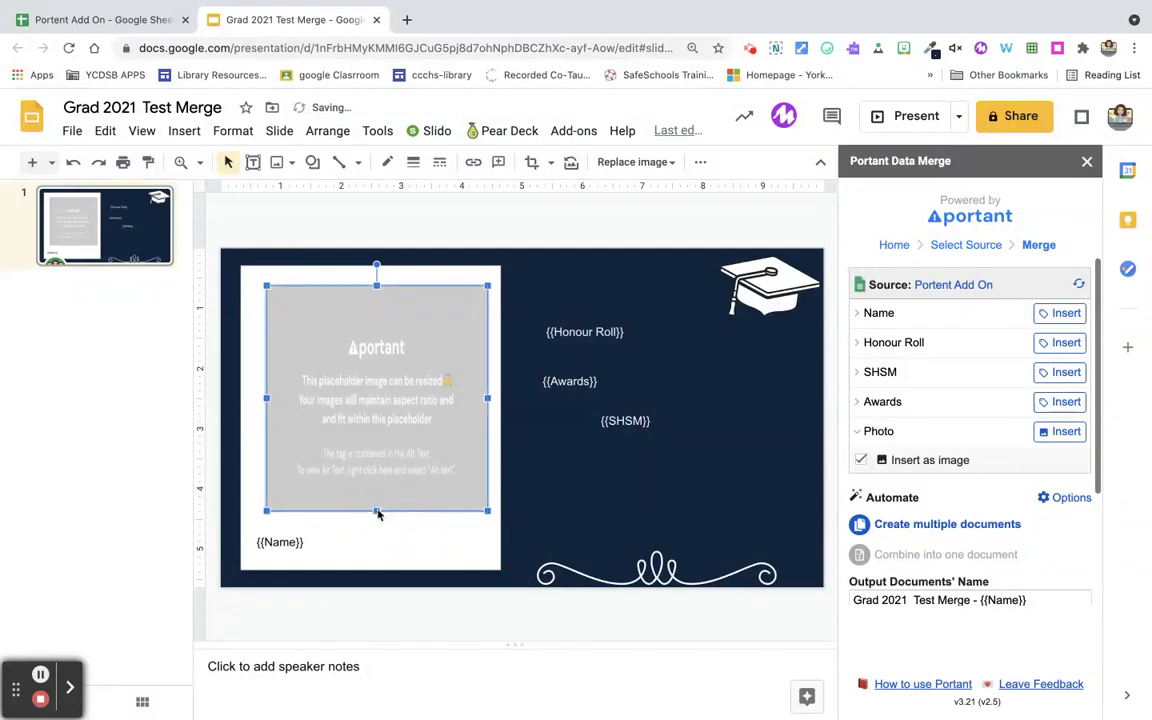
Step: Set the Honour Roll tag to Cabin at size 17, widen it, and move it up
{"action": "left_click", "coordinate": [628, 332]}
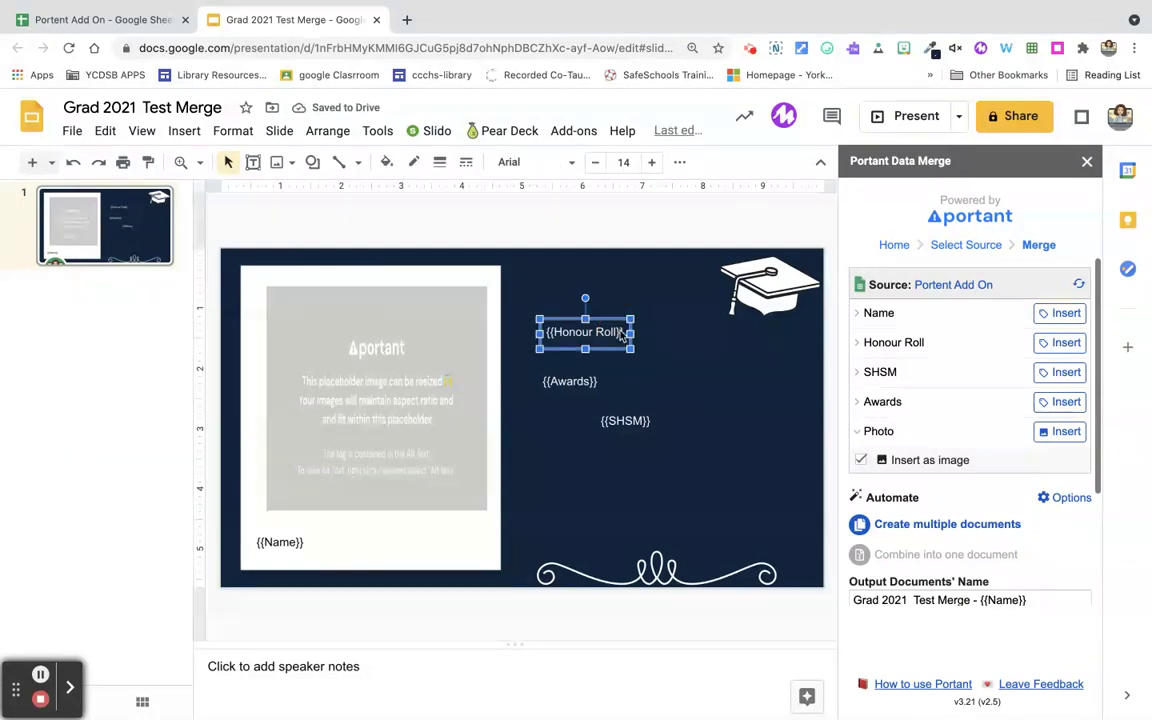
{"action": "left_click", "coordinate": [568, 160]}
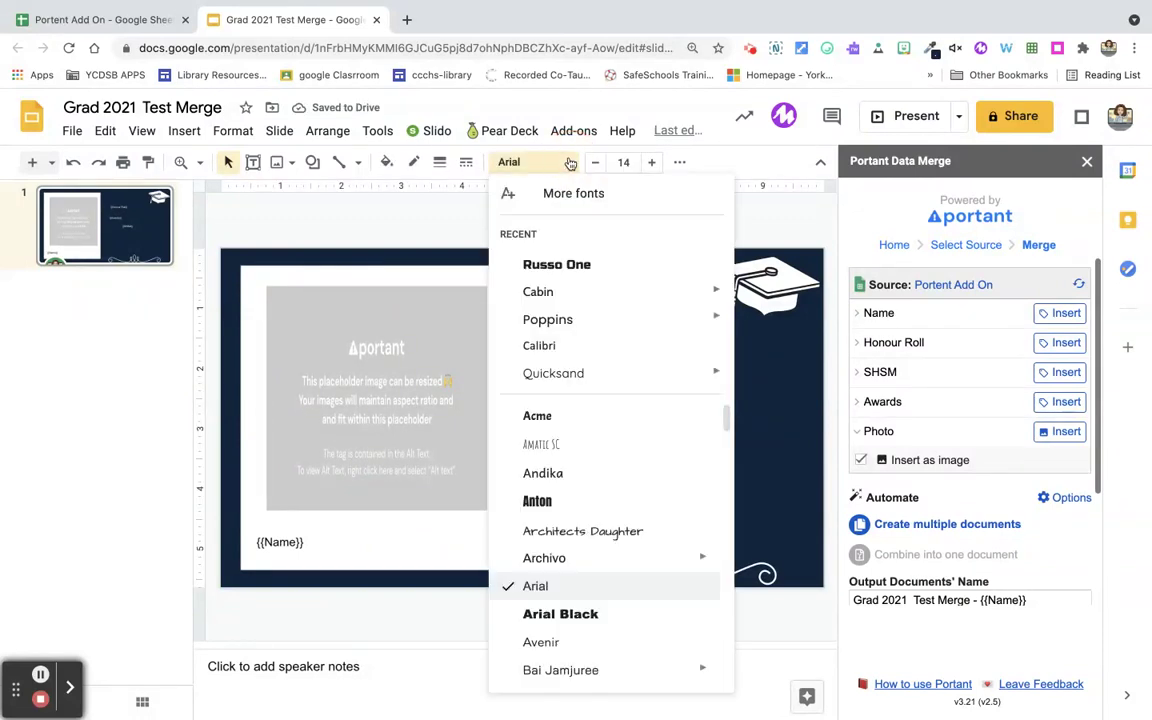
{"action": "left_click", "coordinate": [544, 292]}
{"action": "left_click", "coordinate": [651, 162]}
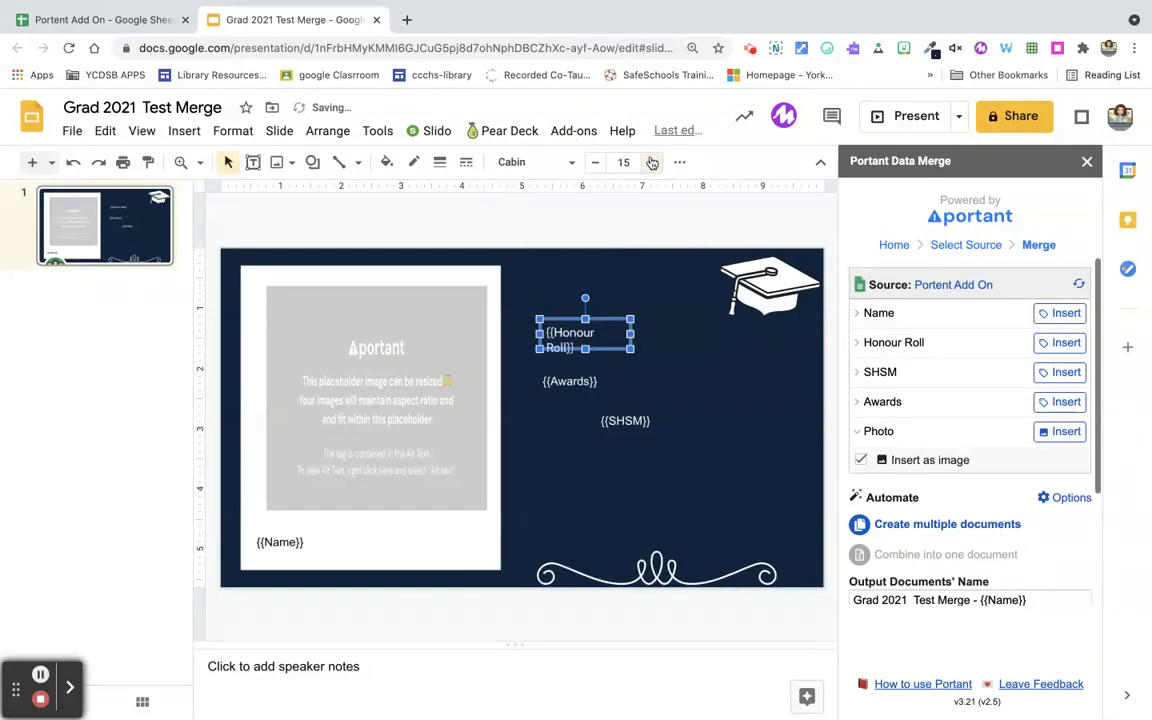
{"action": "double_click", "coordinate": [651, 162]}
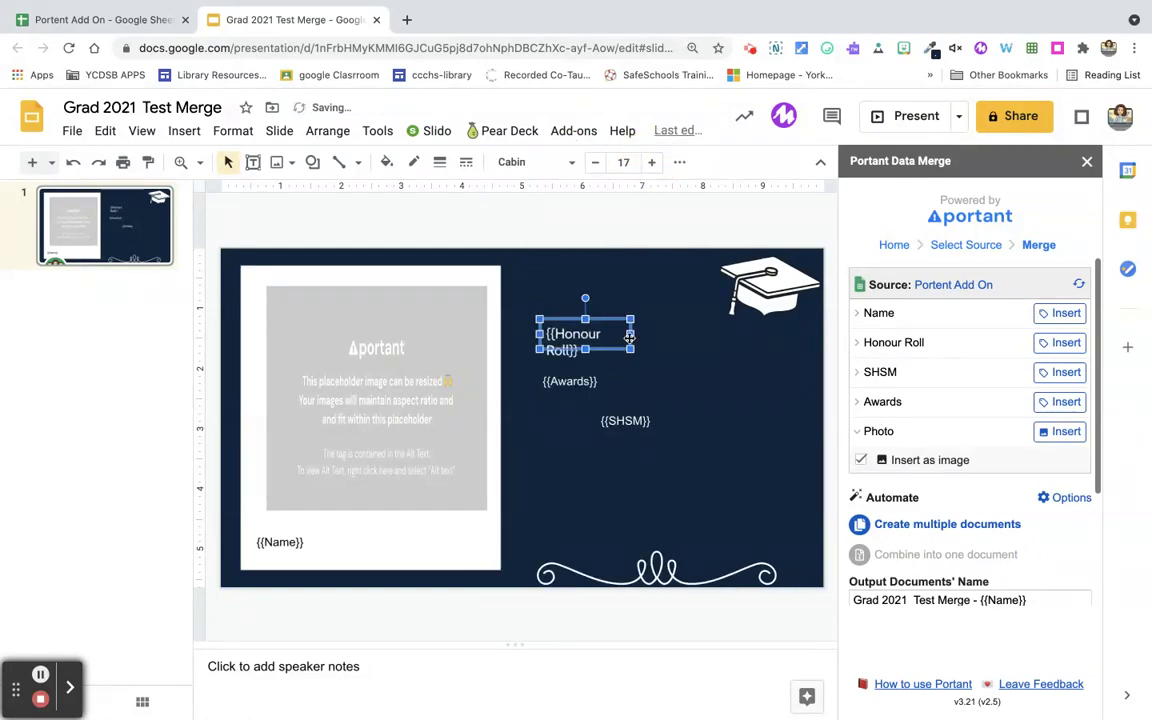
{"action": "left_click_drag", "start_coordinate": [629, 334], "coordinate": [705, 334]}
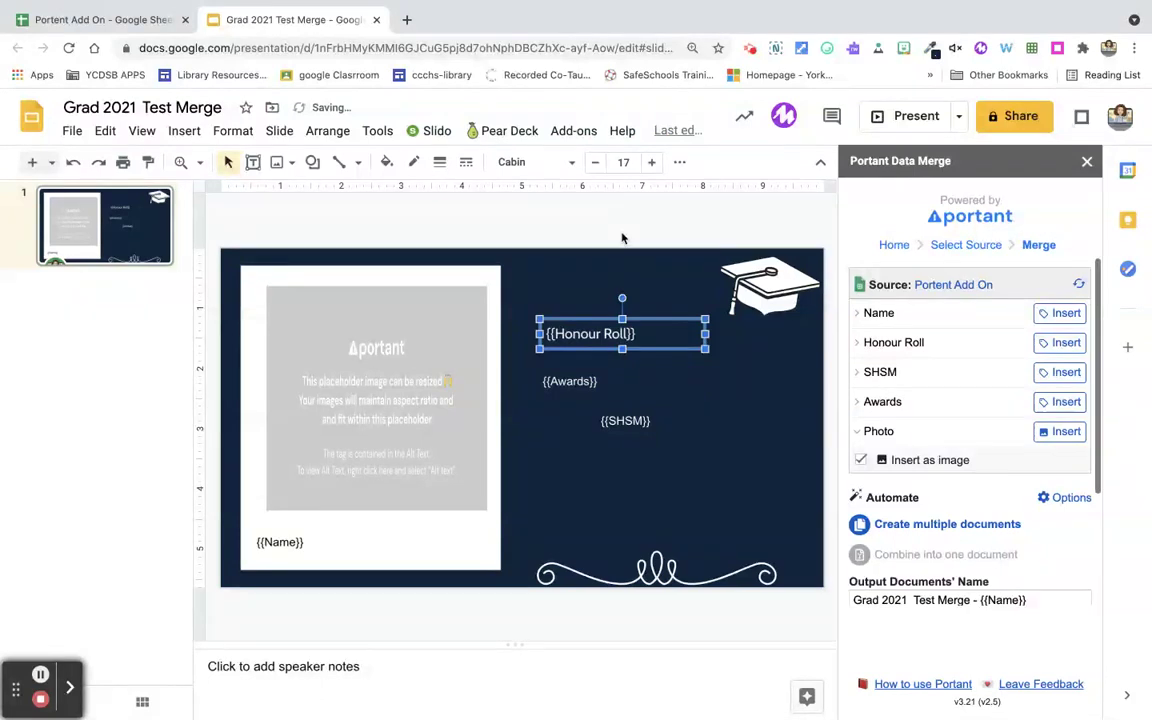
{"action": "left_click", "coordinate": [616, 268]}
{"action": "left_click", "coordinate": [560, 333]}
{"action": "mouse_move", "coordinate": [635, 321]}
{"action": "left_mouse_down"}
{"action": "mouse_move", "coordinate": [623, 320]}
{"action": "mouse_move", "coordinate": [630, 289]}
{"action": "left_mouse_up"}
Step: Enlarge the Awards tag's font size and widen its text box to the right
{"action": "left_click", "coordinate": [625, 412]}
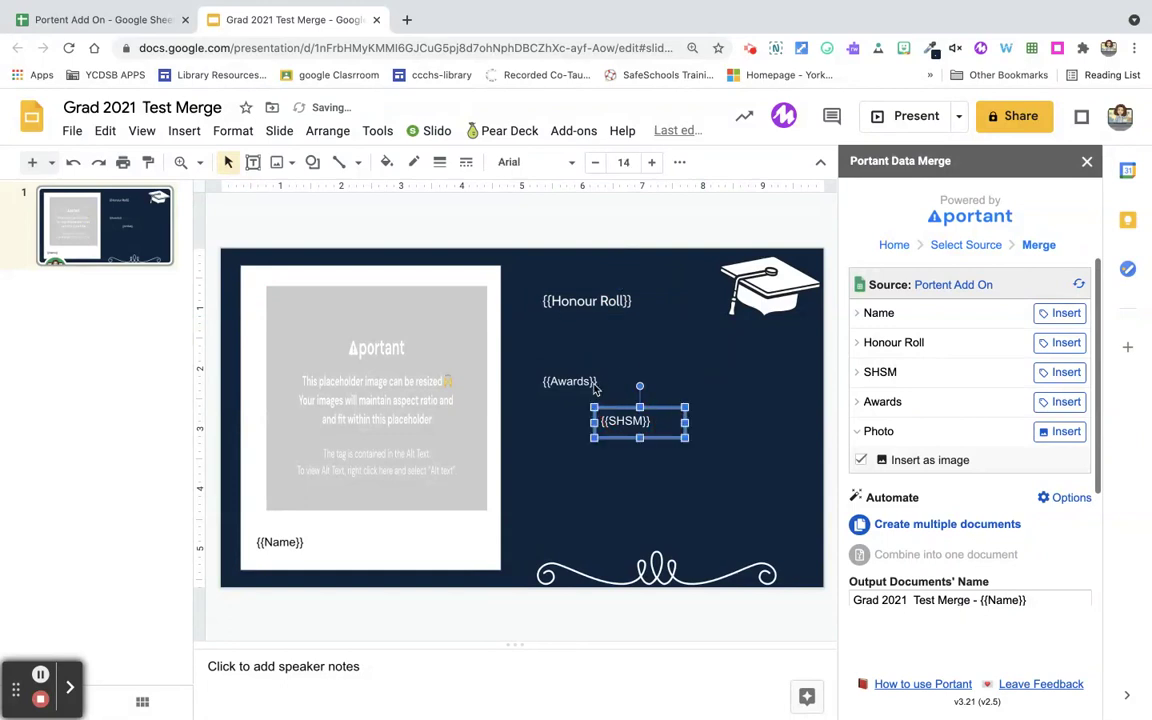
{"action": "left_click", "coordinate": [595, 386]}
{"action": "left_click_drag", "start_coordinate": [605, 381], "coordinate": [545, 383]}
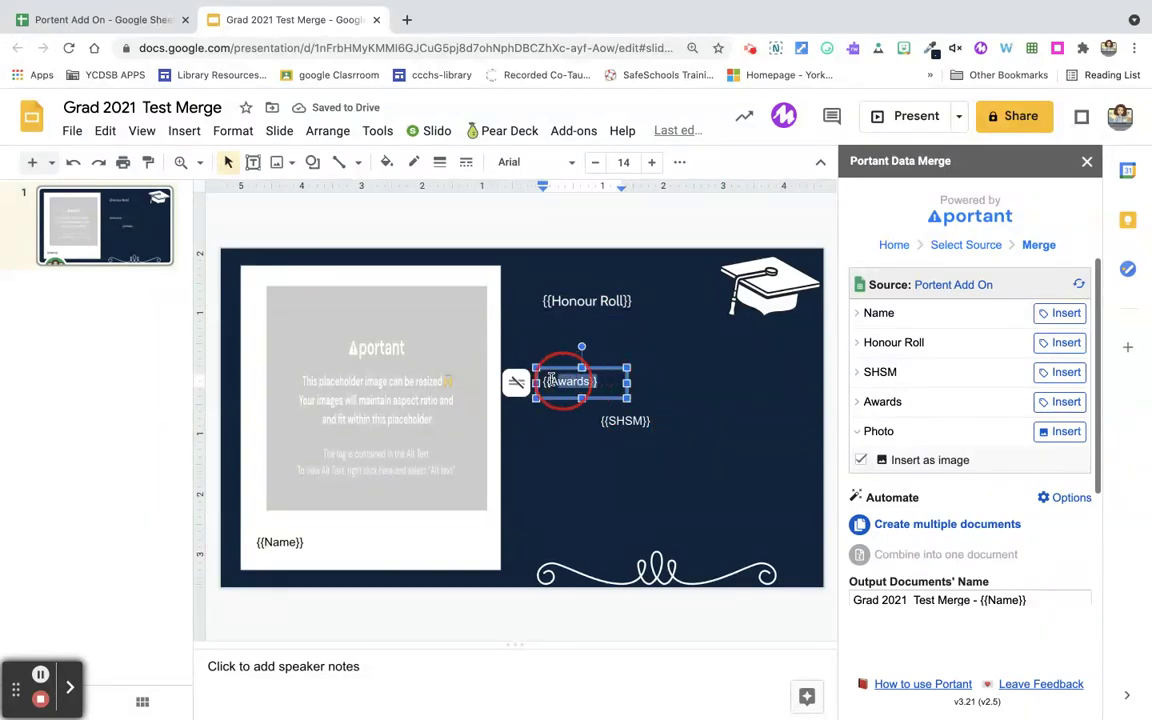
{"action": "left_click", "coordinate": [651, 163]}
{"action": "left_click", "coordinate": [651, 163]}
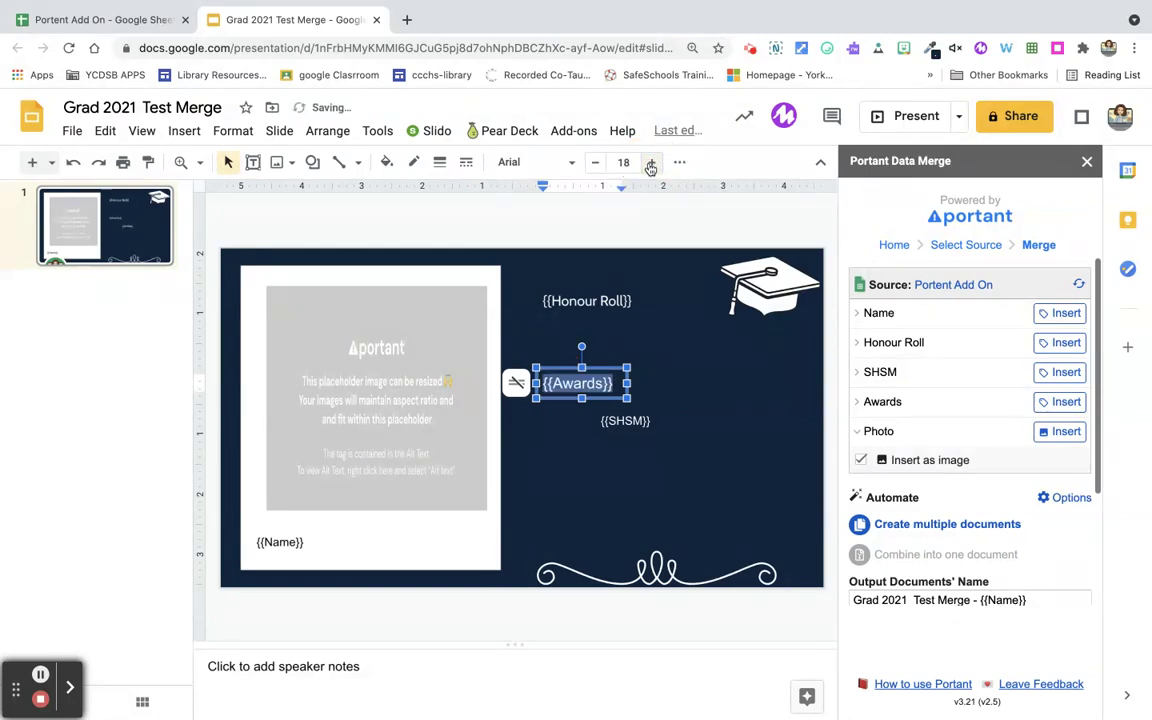
{"action": "left_click_drag", "start_coordinate": [627, 383], "coordinate": [710, 382]}
{"action": "left_click", "coordinate": [628, 294]}
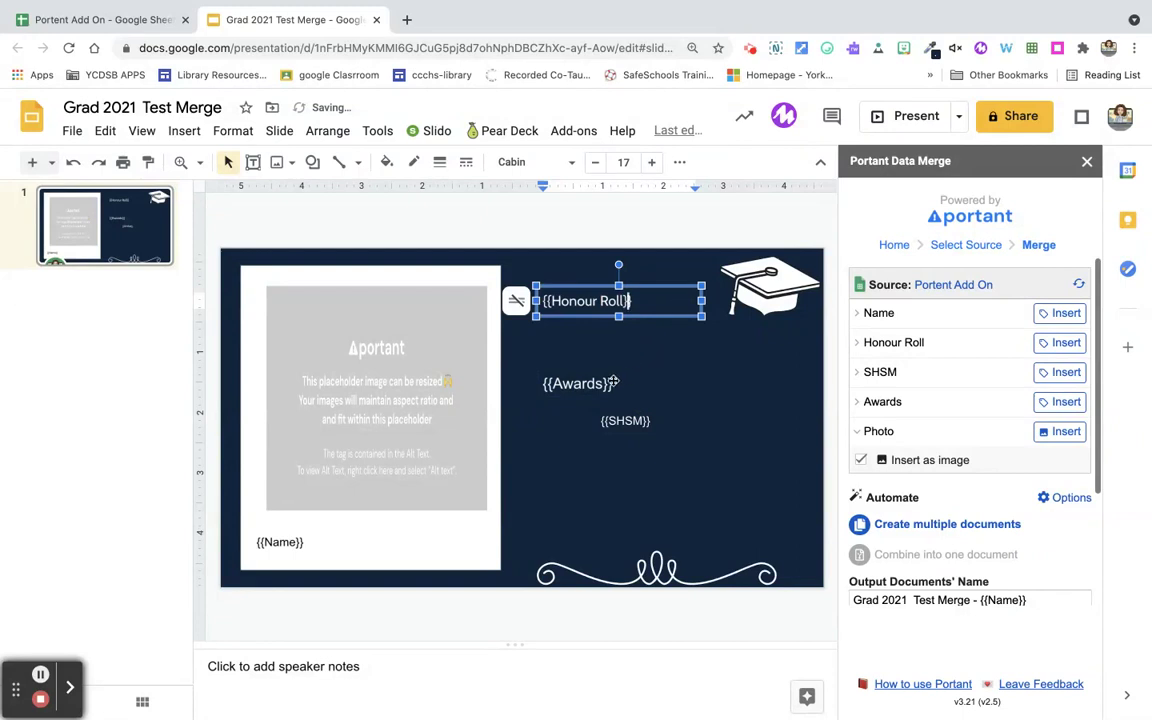
{"action": "left_click", "coordinate": [709, 381]}
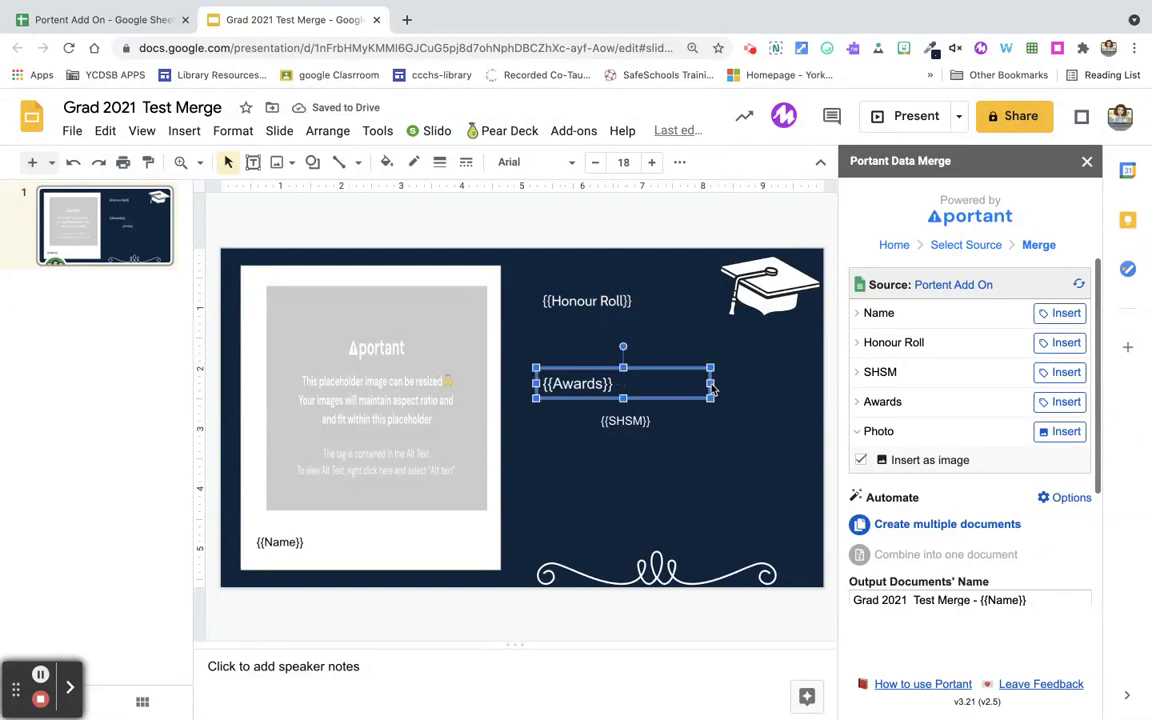
{"action": "left_click_drag", "start_coordinate": [710, 383], "coordinate": [796, 381]}
Step: Enlarge the SHSM tag's font size and widen its text box on both sides
{"action": "left_click", "coordinate": [652, 421]}
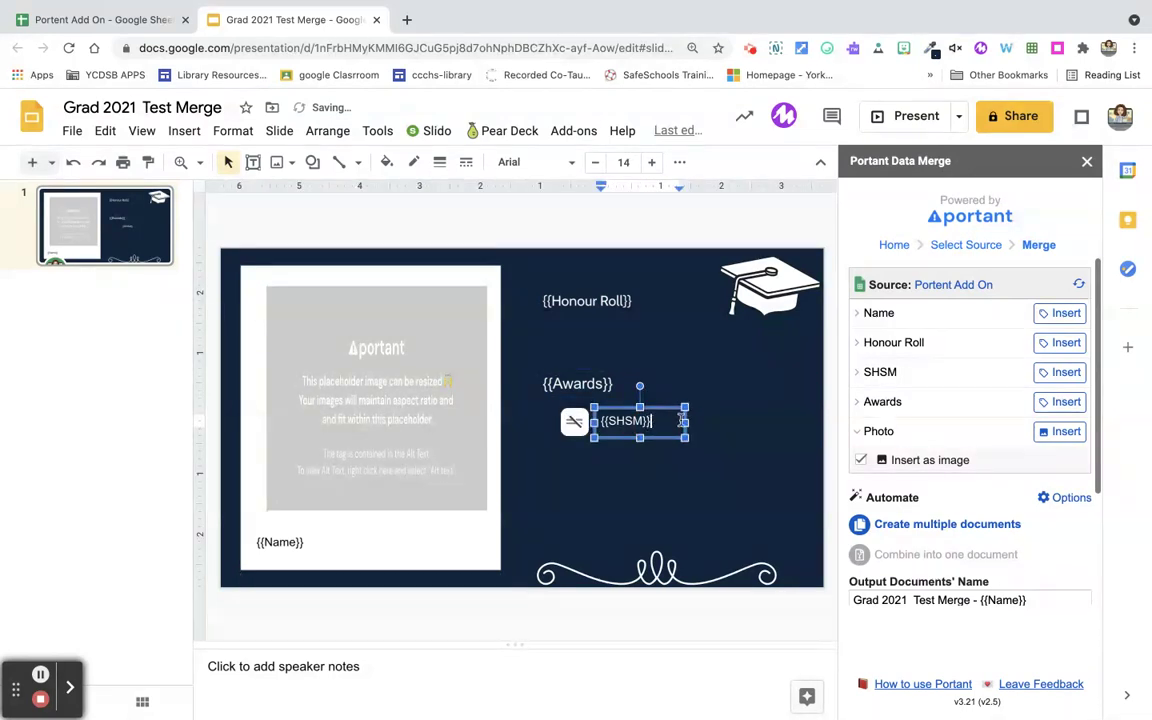
{"action": "double_click", "coordinate": [598, 421]}
{"action": "left_click_drag", "start_coordinate": [600, 421], "coordinate": [576, 406]}
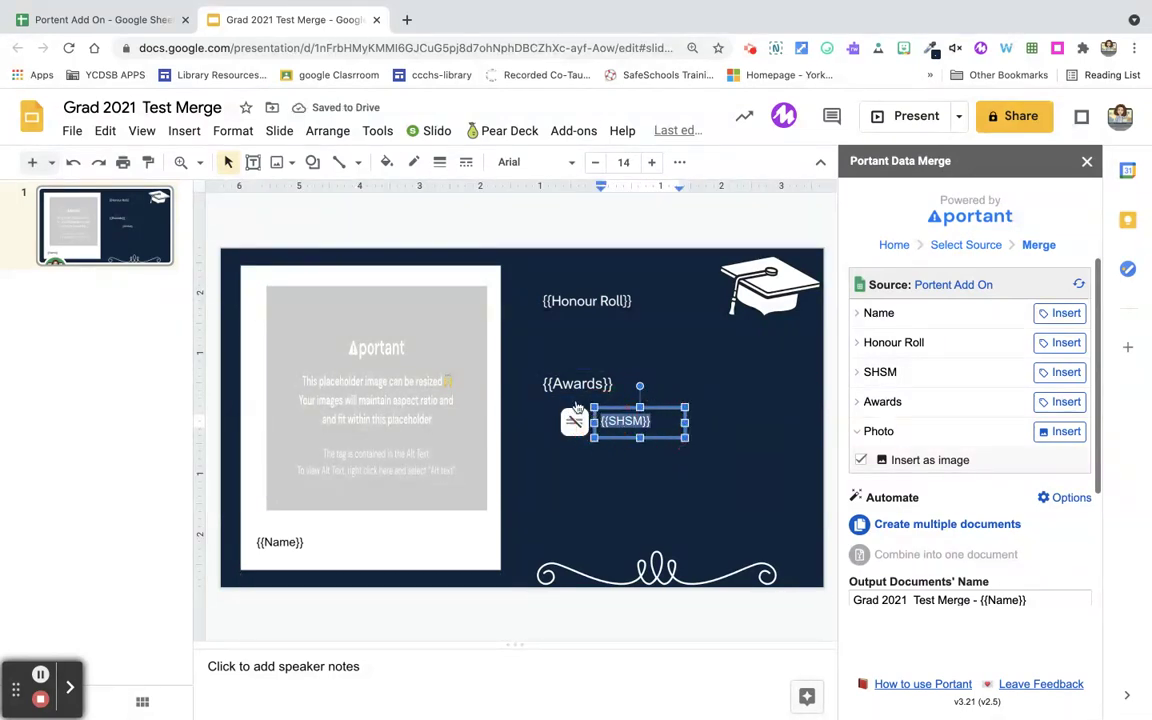
{"action": "left_click", "coordinate": [652, 162]}
{"action": "left_click", "coordinate": [652, 162]}
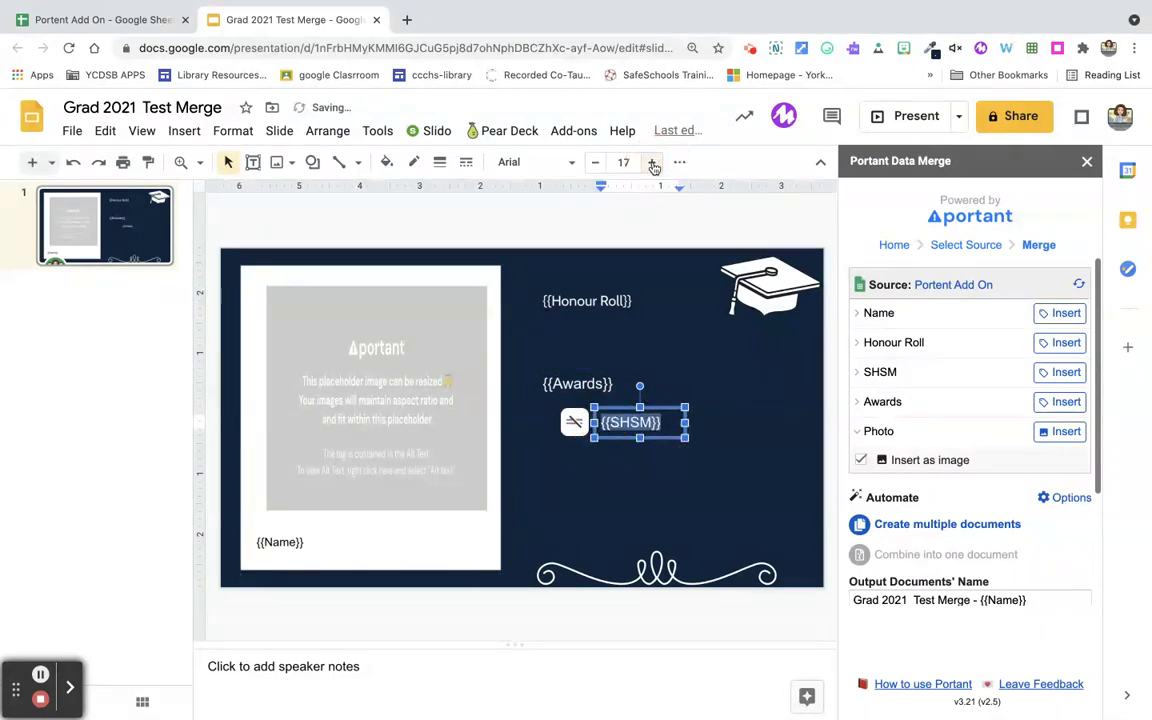
{"action": "left_click_drag", "start_coordinate": [684, 422], "coordinate": [790, 422]}
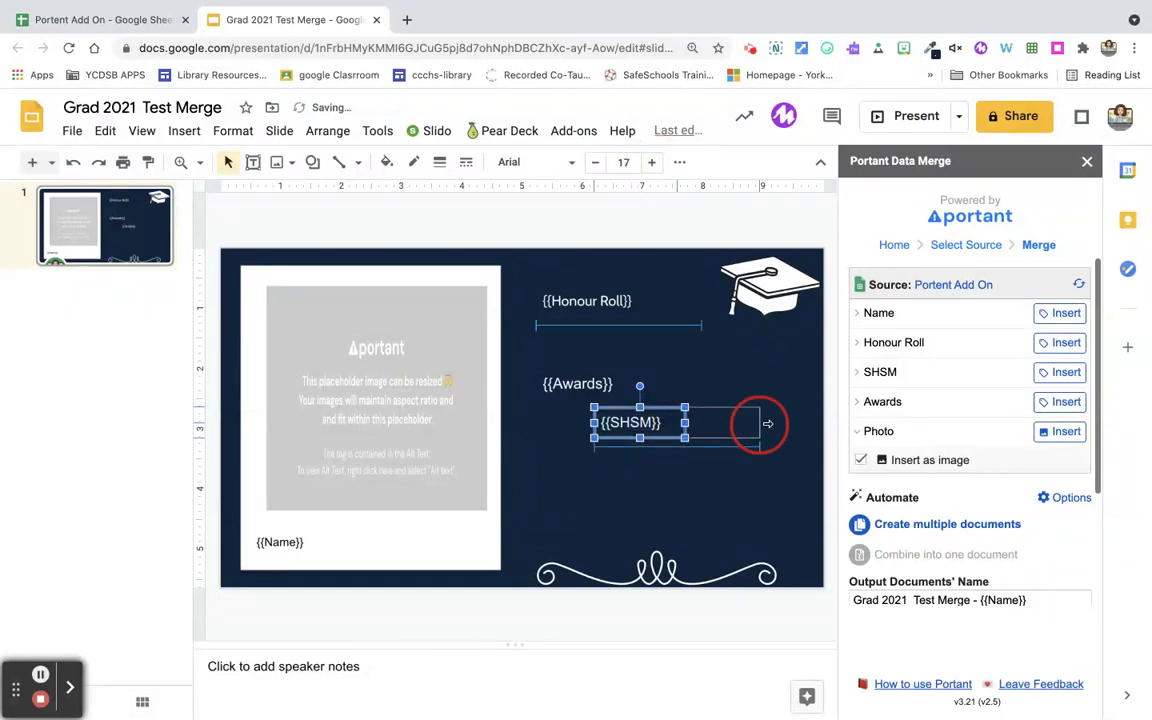
{"action": "left_click_drag", "start_coordinate": [594, 422], "coordinate": [538, 422]}
Step: Stack Honour Roll, Awards and SHSM evenly, shifting Awards right to align
{"action": "left_click", "coordinate": [675, 387]}
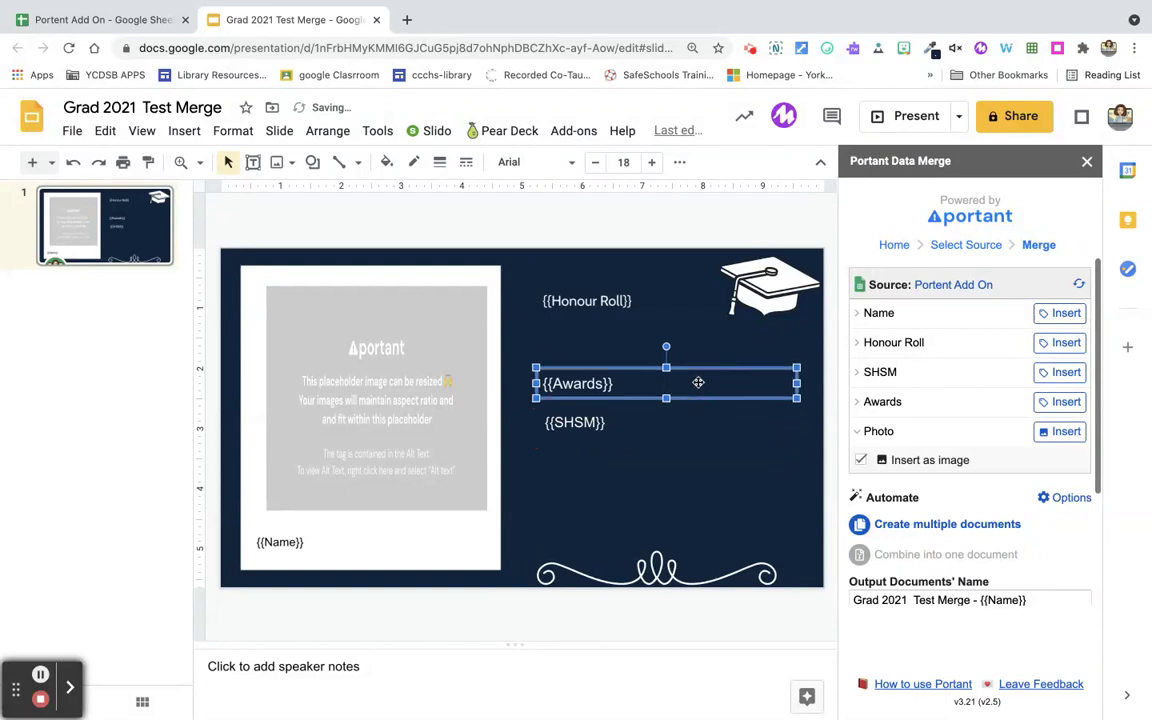
{"action": "left_click", "coordinate": [615, 420]}
{"action": "left_click_drag", "start_coordinate": [625, 416], "coordinate": [643, 402]}
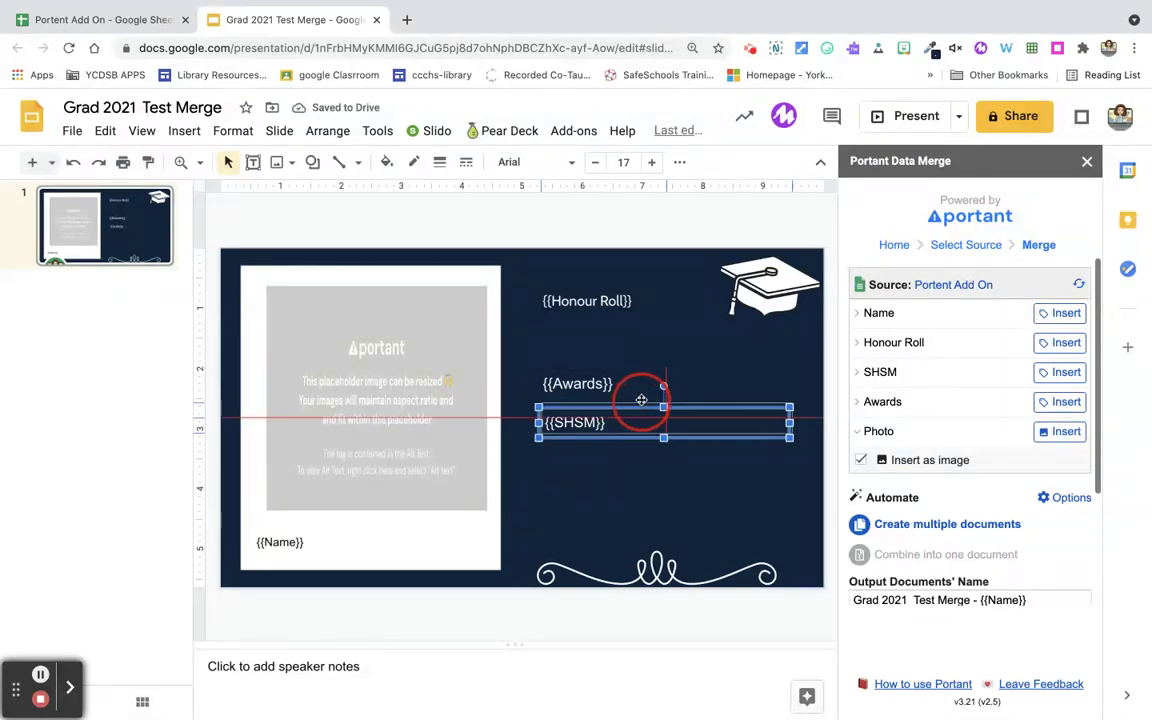
{"action": "left_click_drag", "start_coordinate": [640, 300], "coordinate": [645, 345]}
{"action": "left_click", "coordinate": [597, 378]}
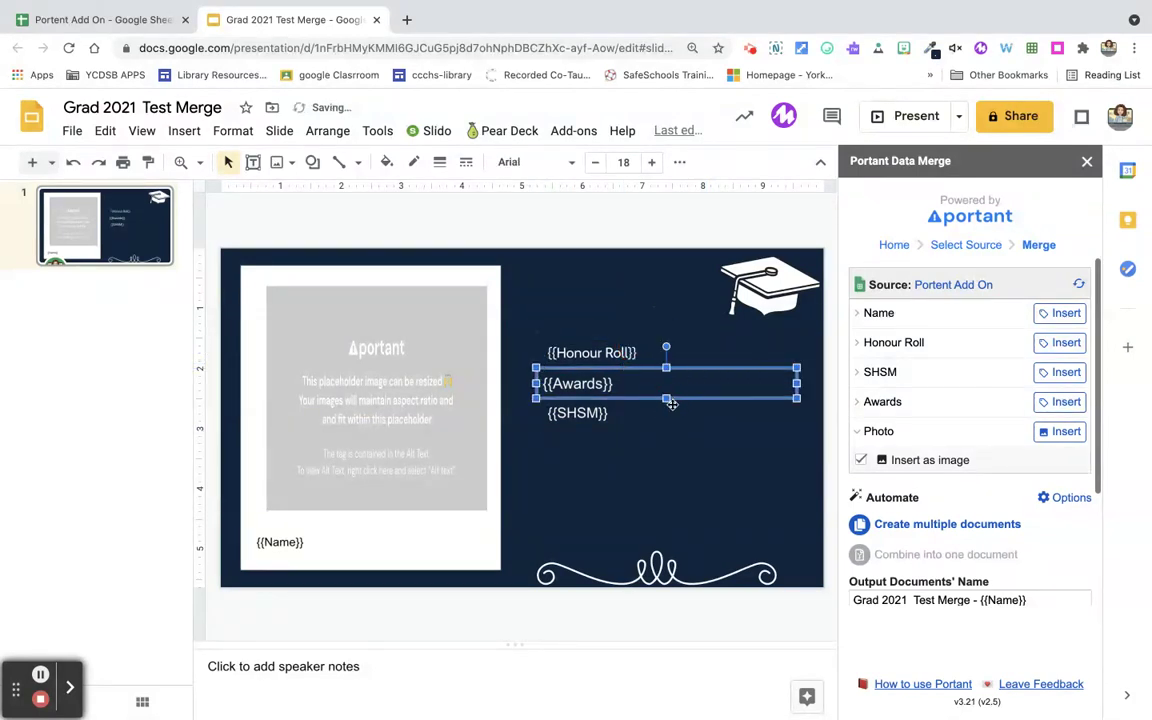
{"action": "left_click", "coordinate": [568, 468]}
{"action": "left_click", "coordinate": [514, 381]}
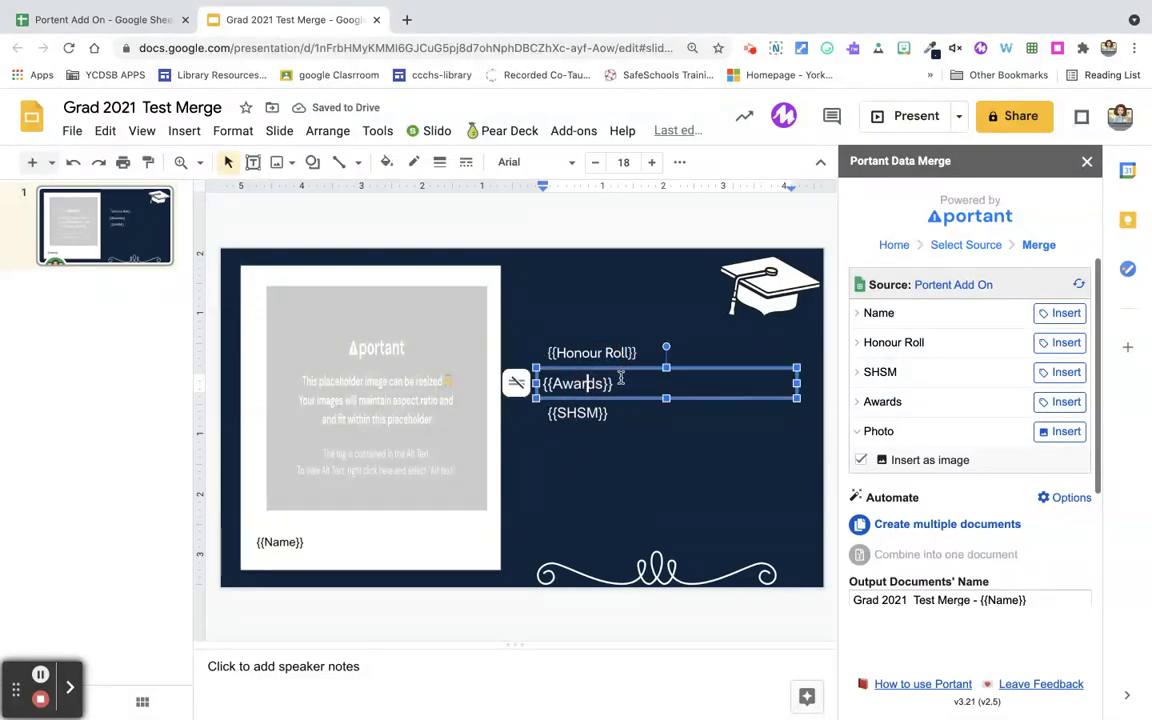
{"action": "left_click", "coordinate": [649, 370]}
{"action": "left_click_drag", "start_coordinate": [649, 370], "coordinate": [654, 370]}
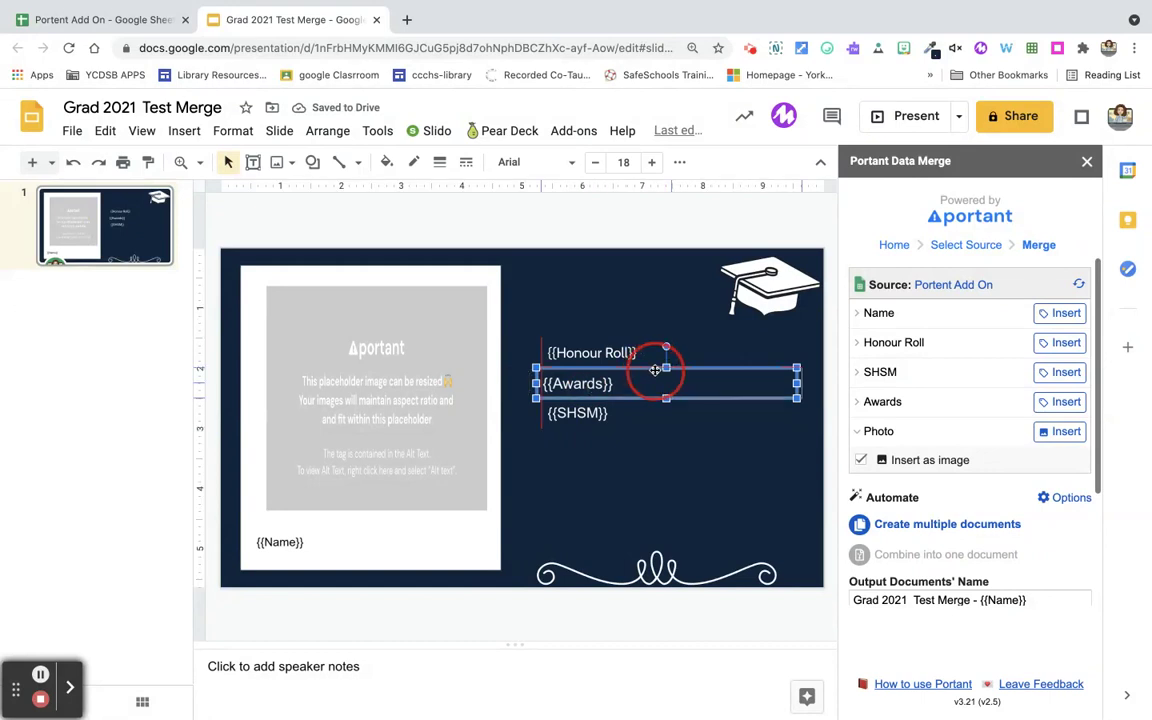
Step: Run the Portant merge for all rows, combined into one document
{"action": "left_click", "coordinate": [634, 449]}
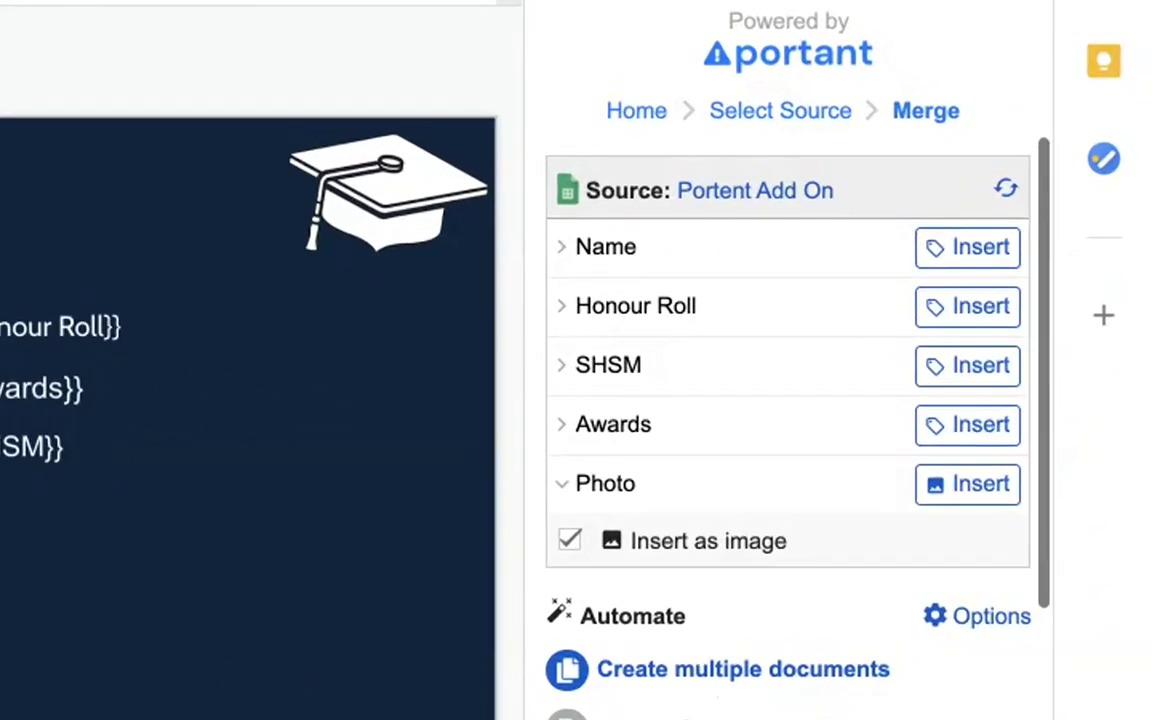
{"action": "left_click", "coordinate": [921, 554]}
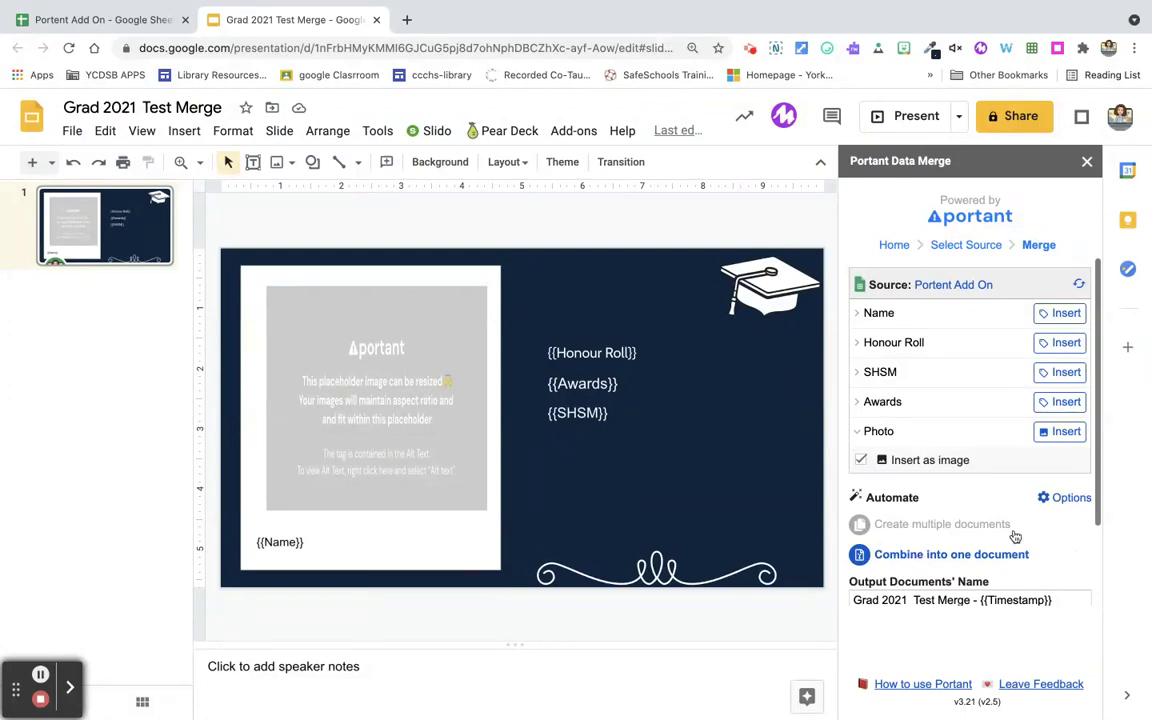
{"action": "scroll", "coordinate": [1015, 537], "scroll_direction": "down", "scroll_amount": 2}
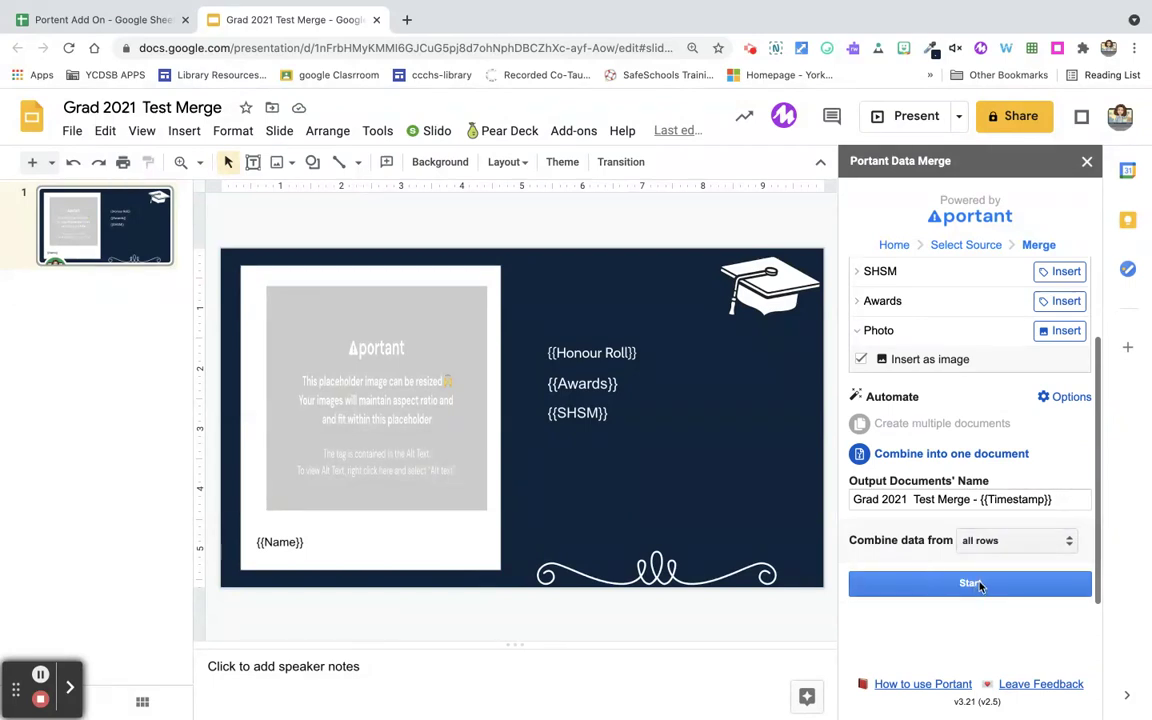
{"action": "left_click", "coordinate": [970, 584]}
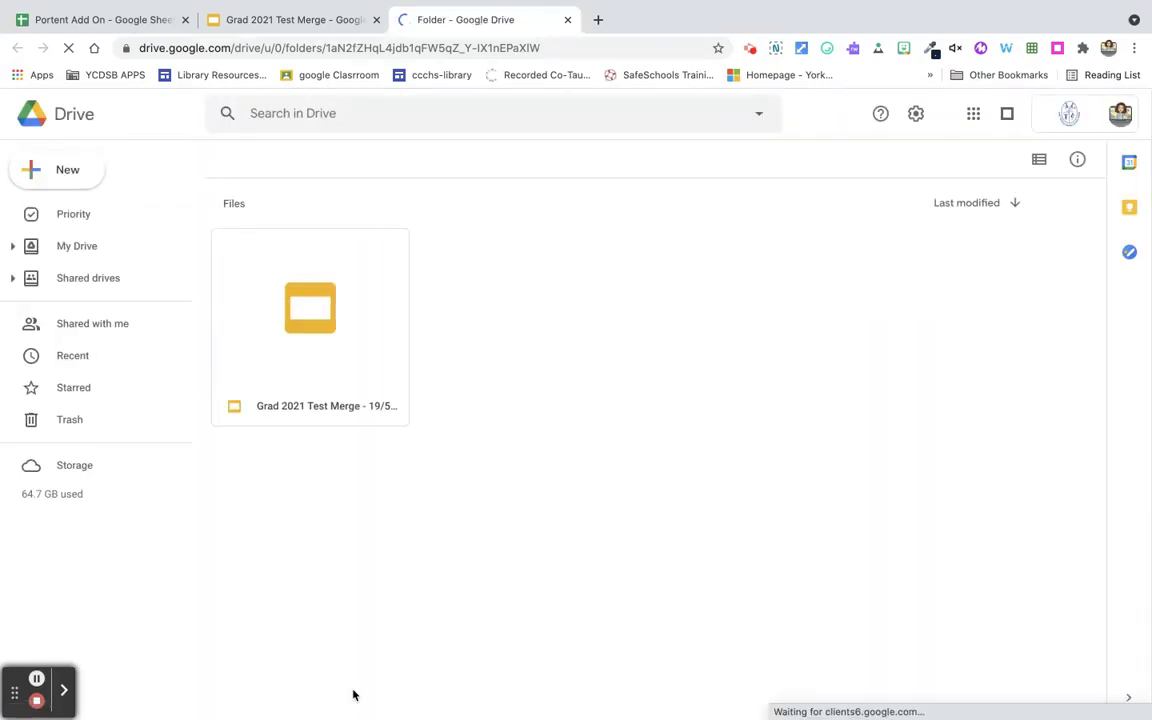
Step: Open the merged Grad 2021 Test Merge deck from the Drive output folder
{"action": "double_click", "coordinate": [338, 381]}
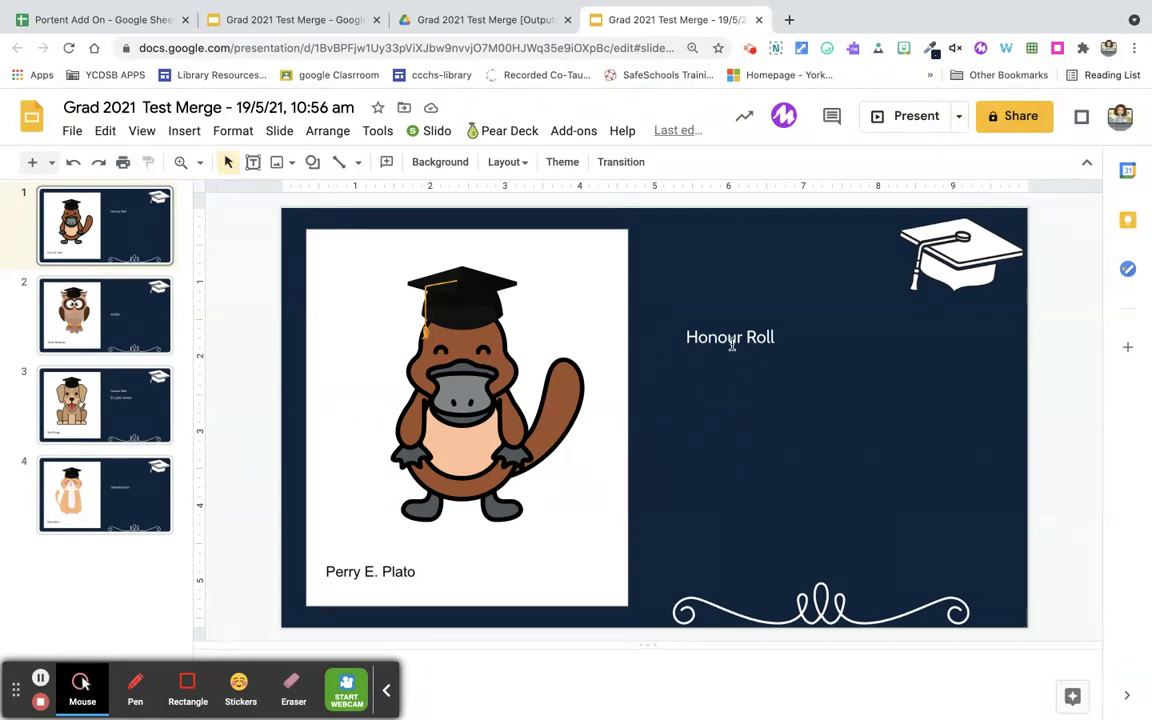
Step: On Spot Dogg's slide, nudge the Honour Roll text box slightly into place
{"action": "left_click", "coordinate": [122, 408]}
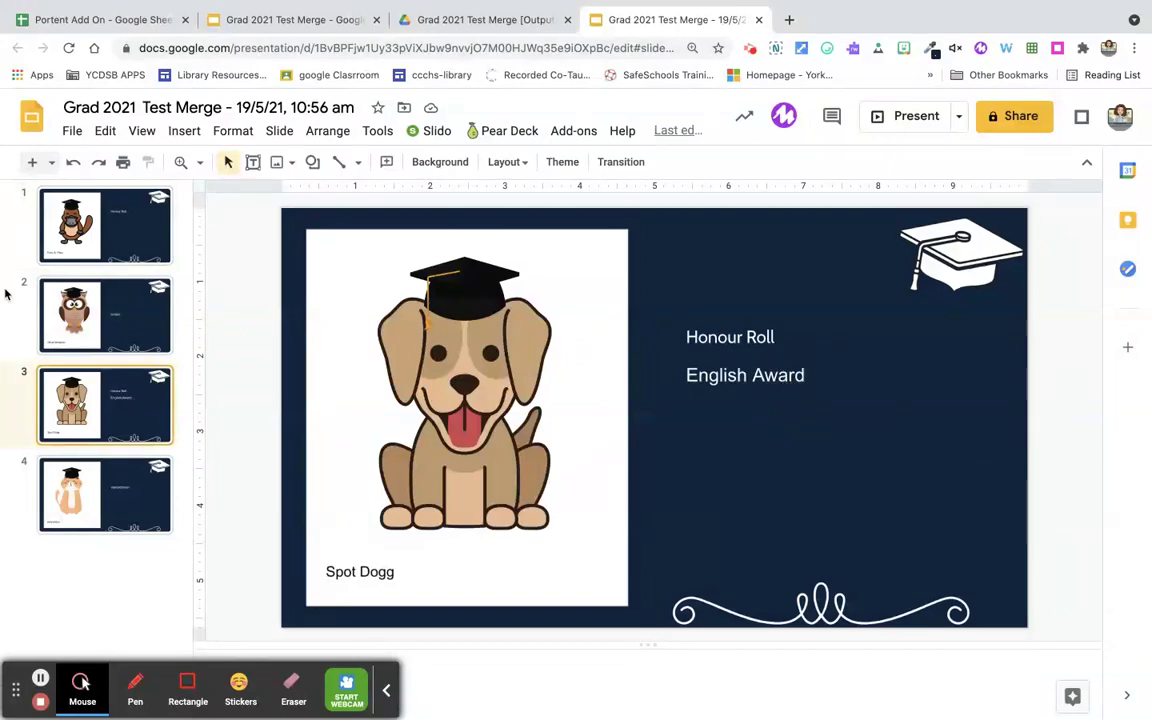
{"action": "left_click", "coordinate": [728, 337]}
{"action": "mouse_move", "coordinate": [776, 318]}
{"action": "left_mouse_down"}
{"action": "mouse_move", "coordinate": [778, 252]}
{"action": "mouse_move", "coordinate": [782, 320]}
{"action": "left_mouse_up"}
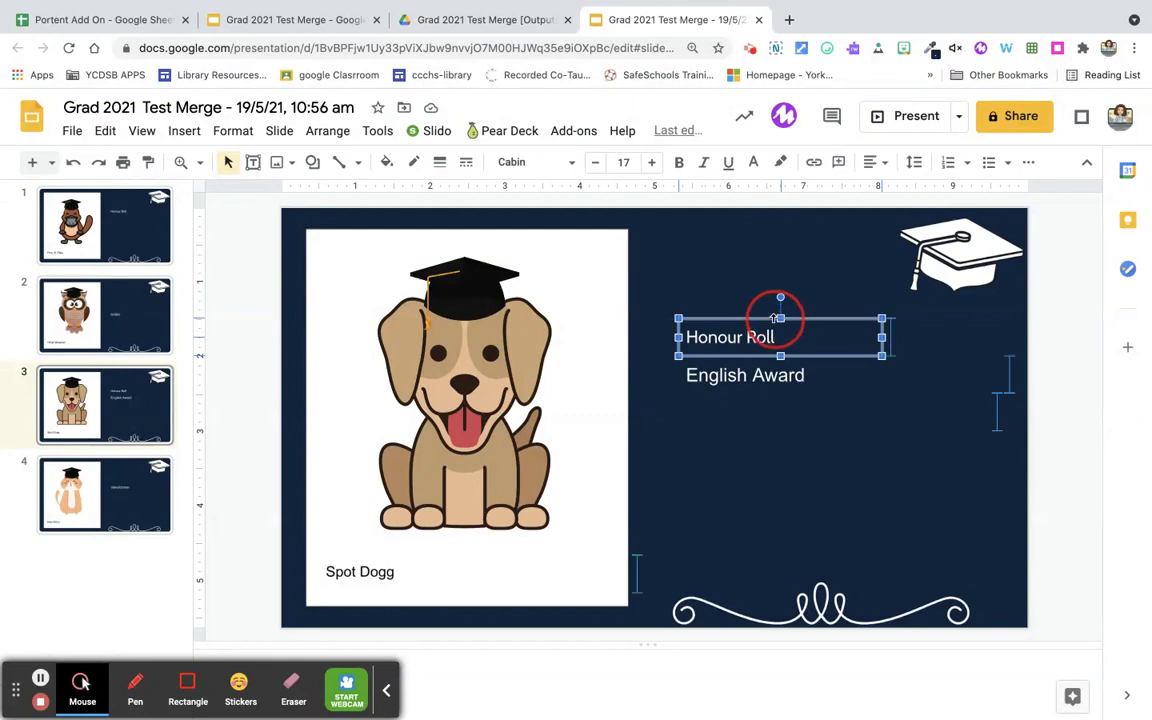
Step: Glance at the second student's slide, then finish on Katy Kitten's Valedictorian slide
{"action": "left_click", "coordinate": [115, 299]}
{"action": "left_click", "coordinate": [128, 380]}
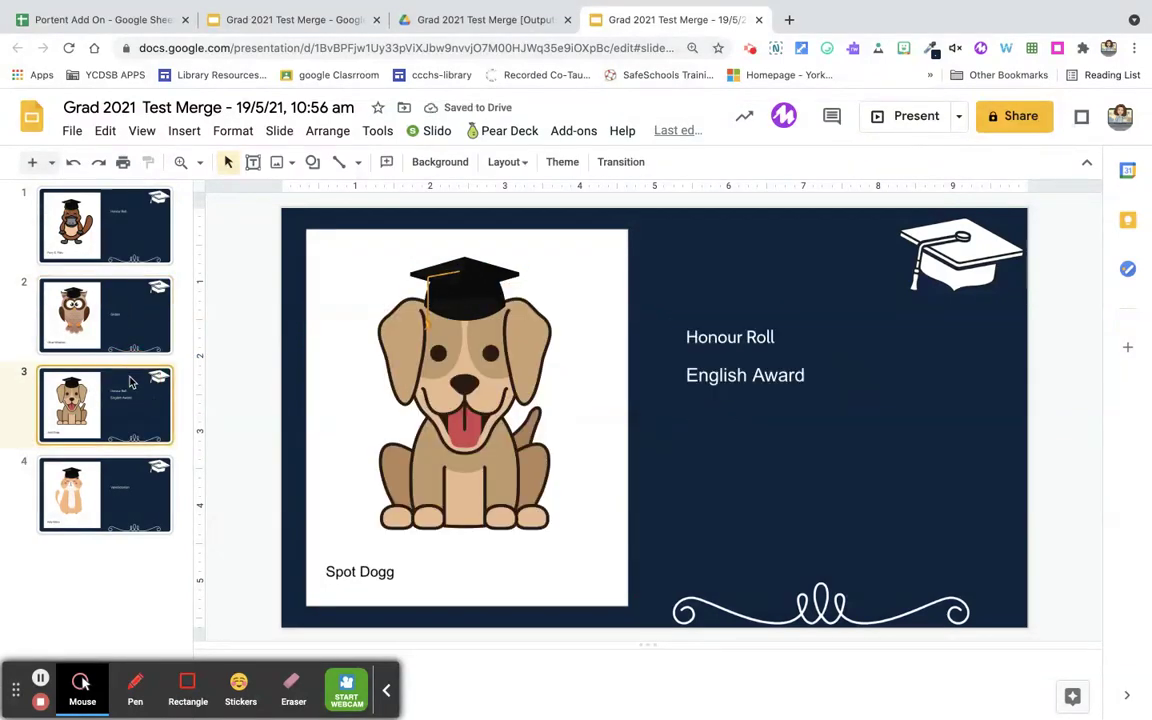
{"action": "left_click", "coordinate": [113, 476]}
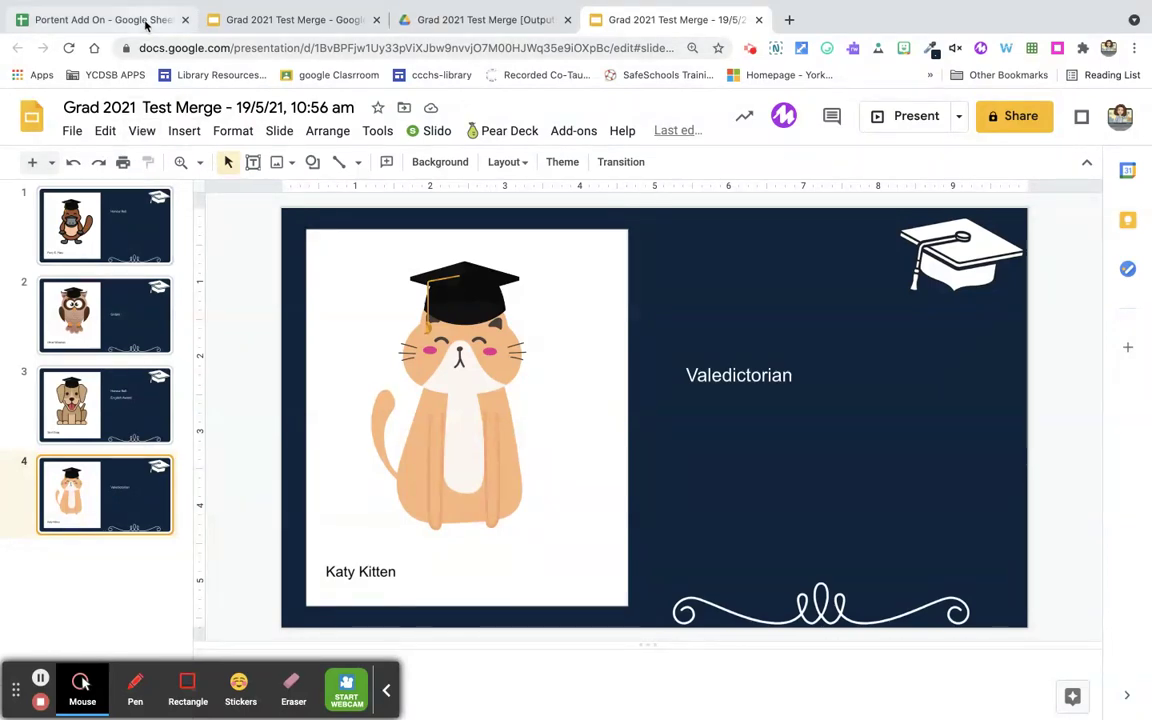
Step: Switch to the Portant Add On spreadsheet tab listing the students beside Portant's Documents page
{"action": "left_click", "coordinate": [147, 22]}
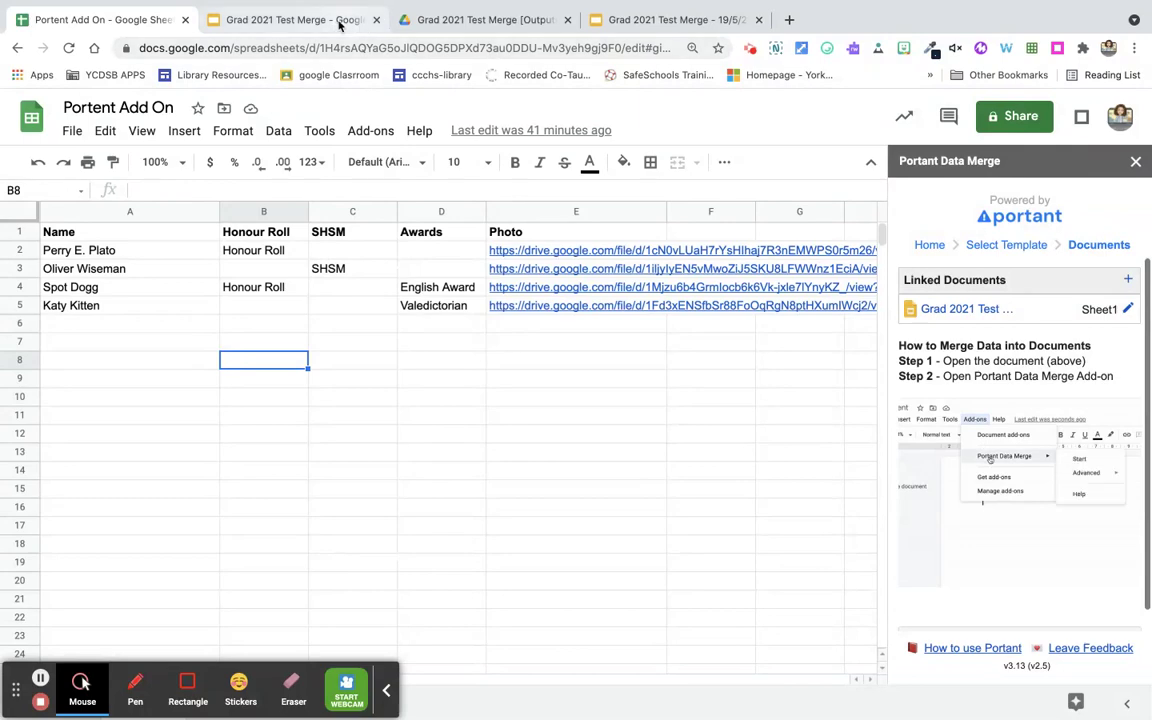
Step: Download the merged four-slide deck as a Microsoft PowerPoint (.pptx) file
{"action": "left_click", "coordinate": [638, 21]}
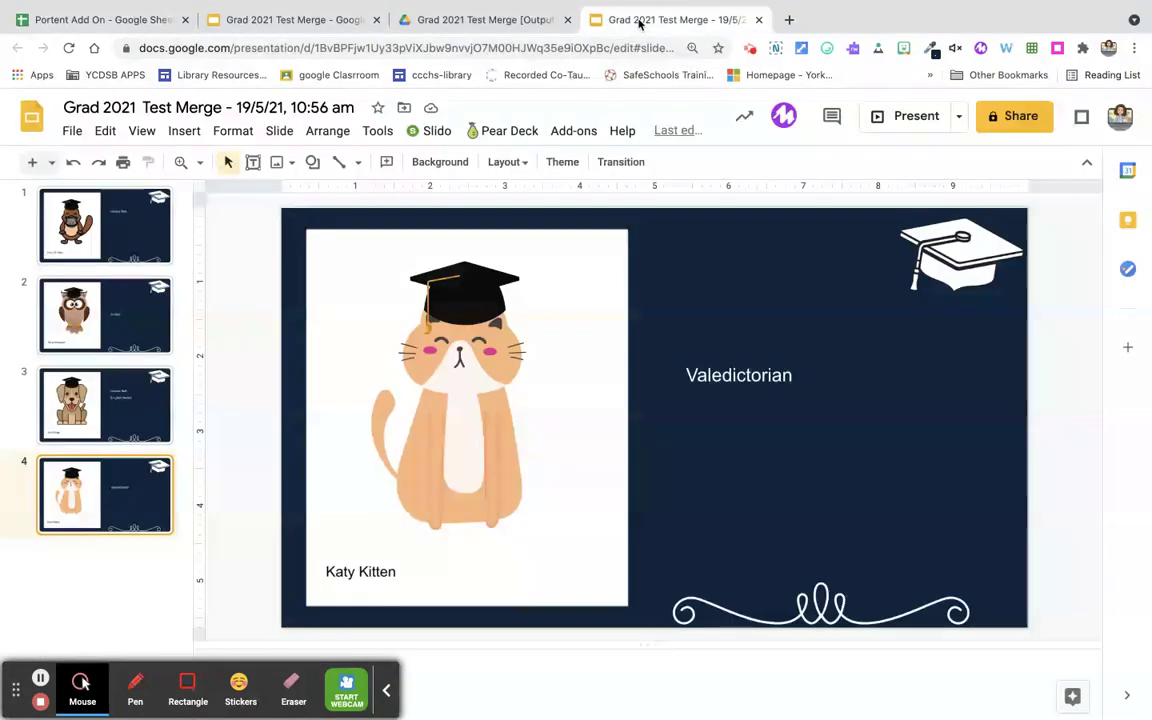
{"action": "left_click", "coordinate": [72, 131]}
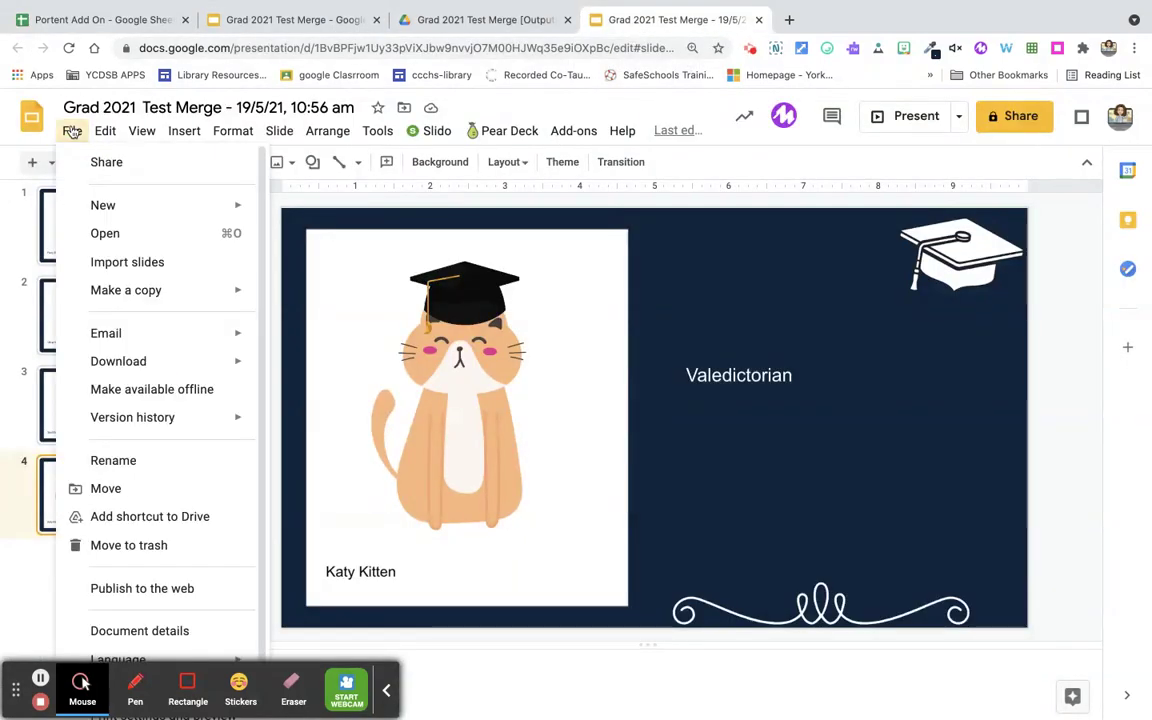
{"action": "mouse_move", "coordinate": [118, 361]}
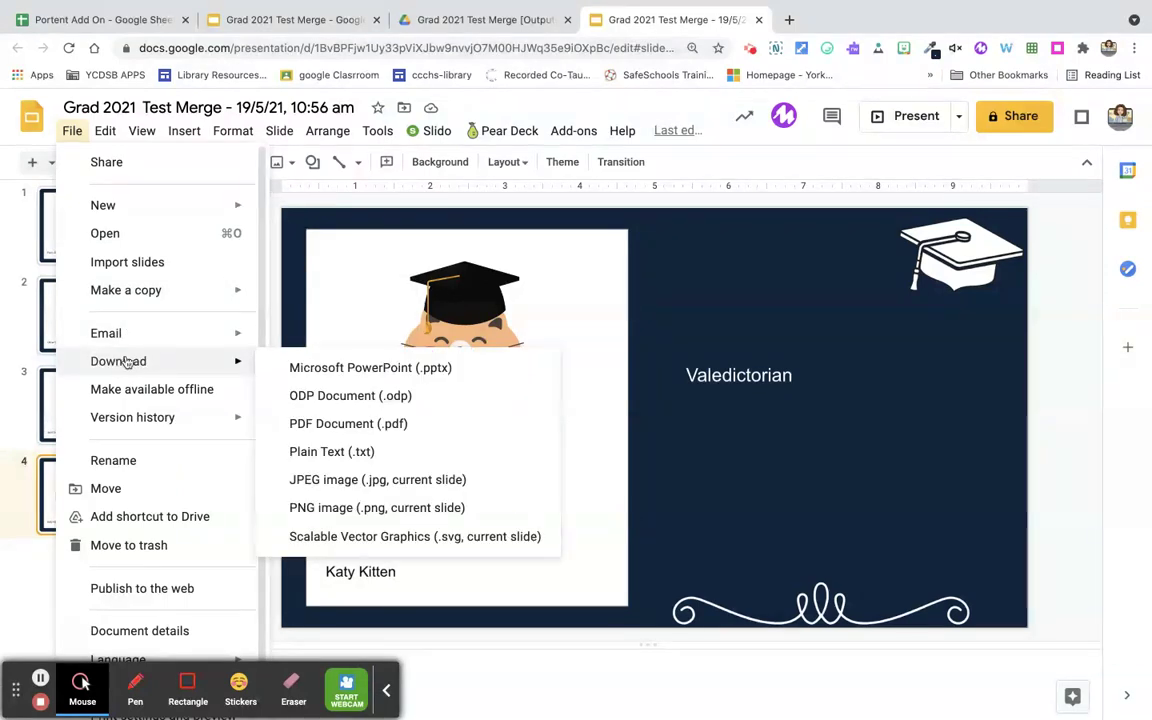
{"action": "left_click", "coordinate": [375, 370]}
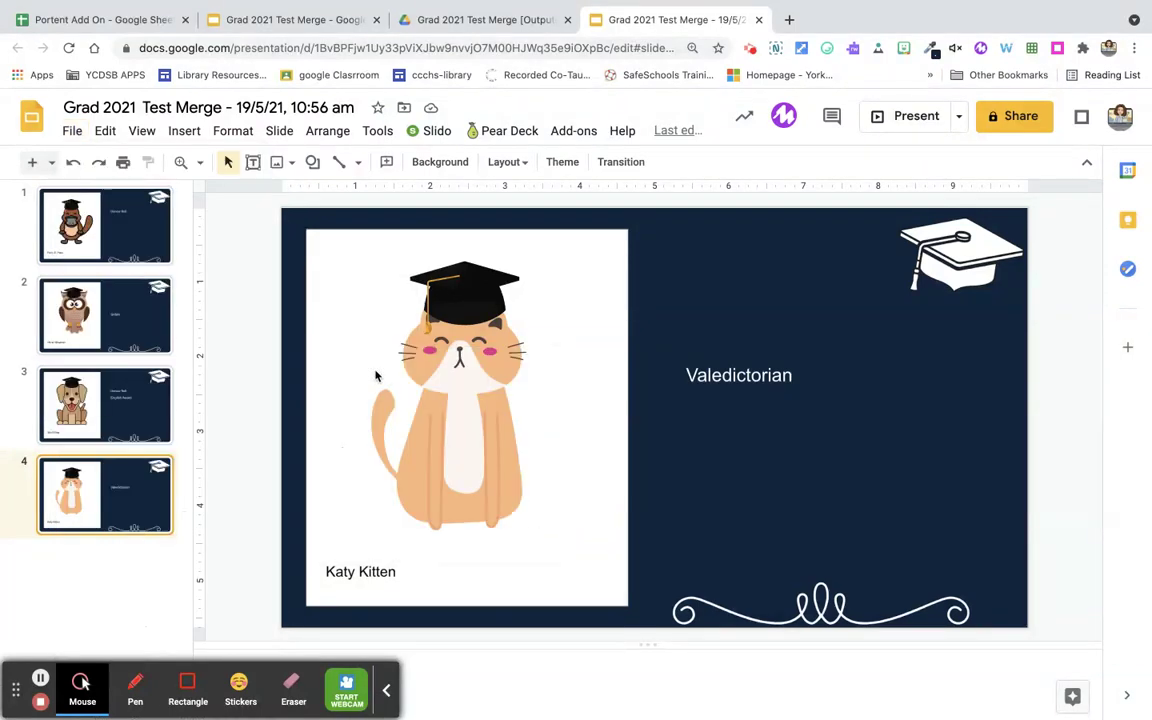